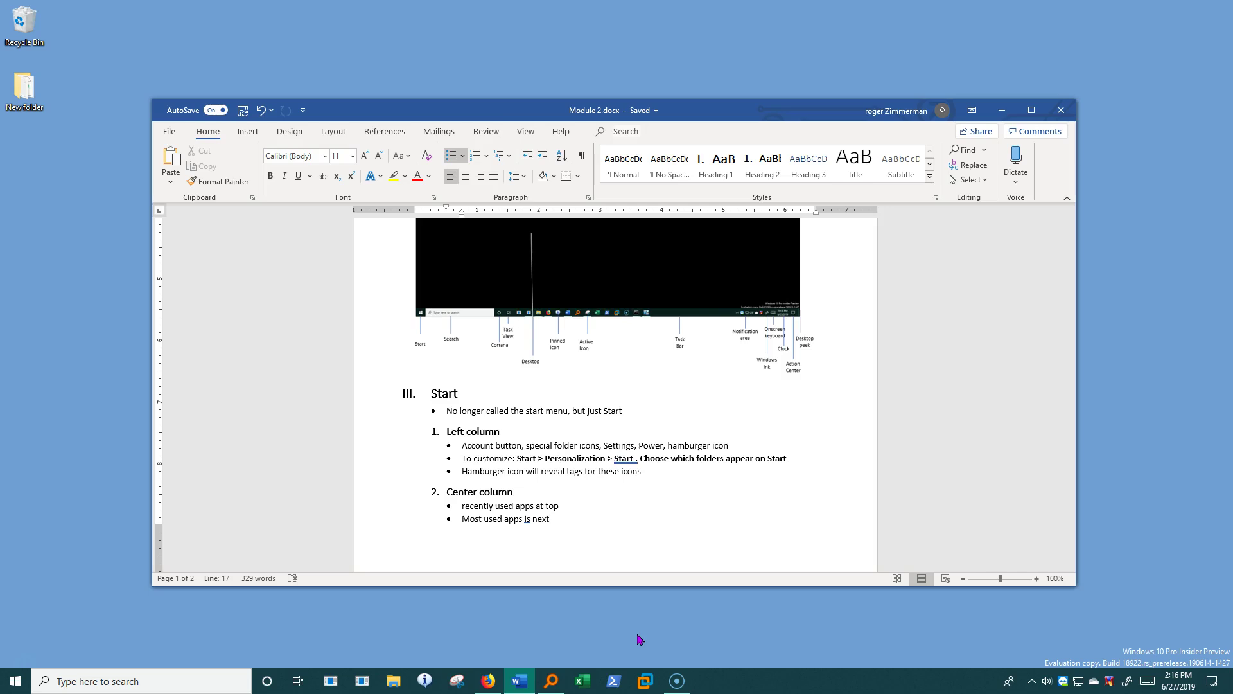
- Paste the Hamburger icon bullet line onto page 2, then undo it back out
scroll(671, 520, "down", 1)
left_click(671, 520)
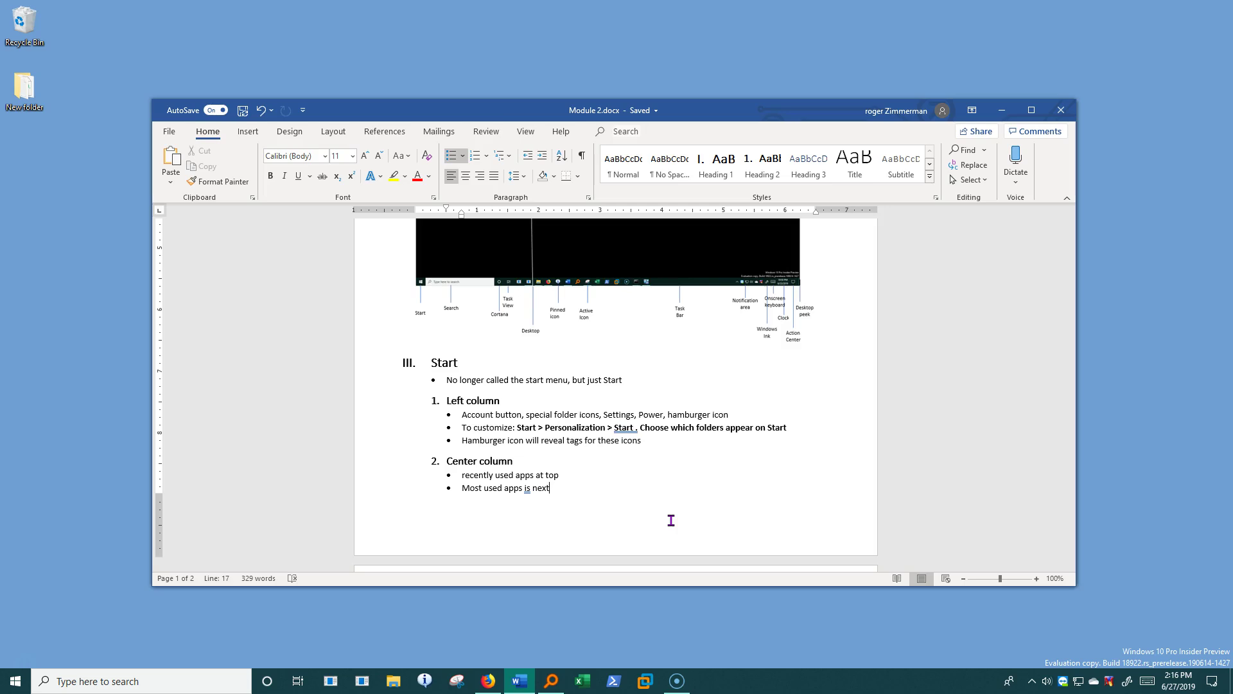
left_click_drag(646, 442, 467, 439)
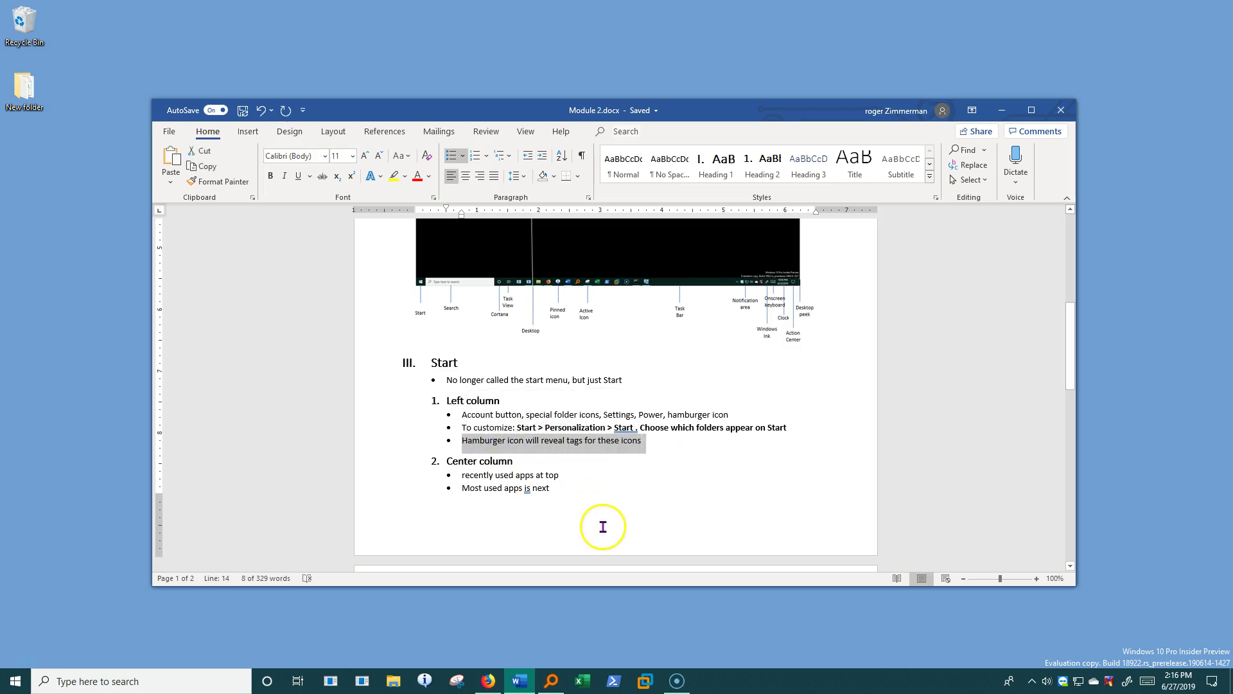
double_click(441, 521)
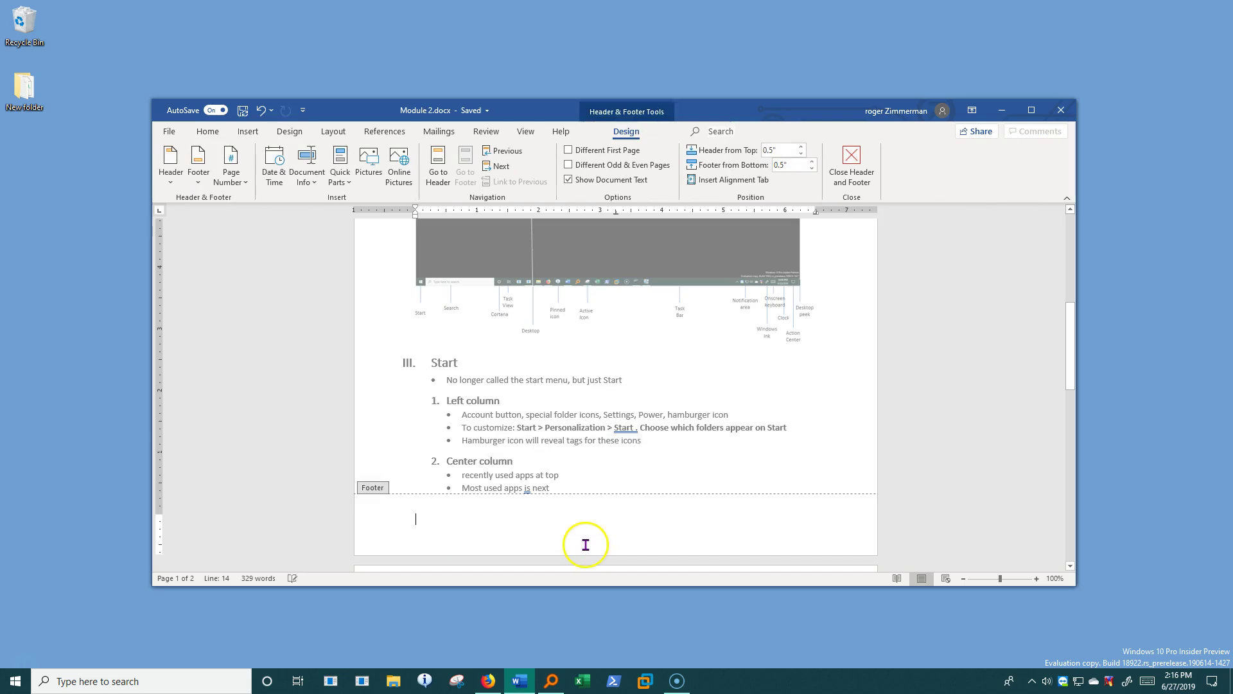
double_click(713, 477)
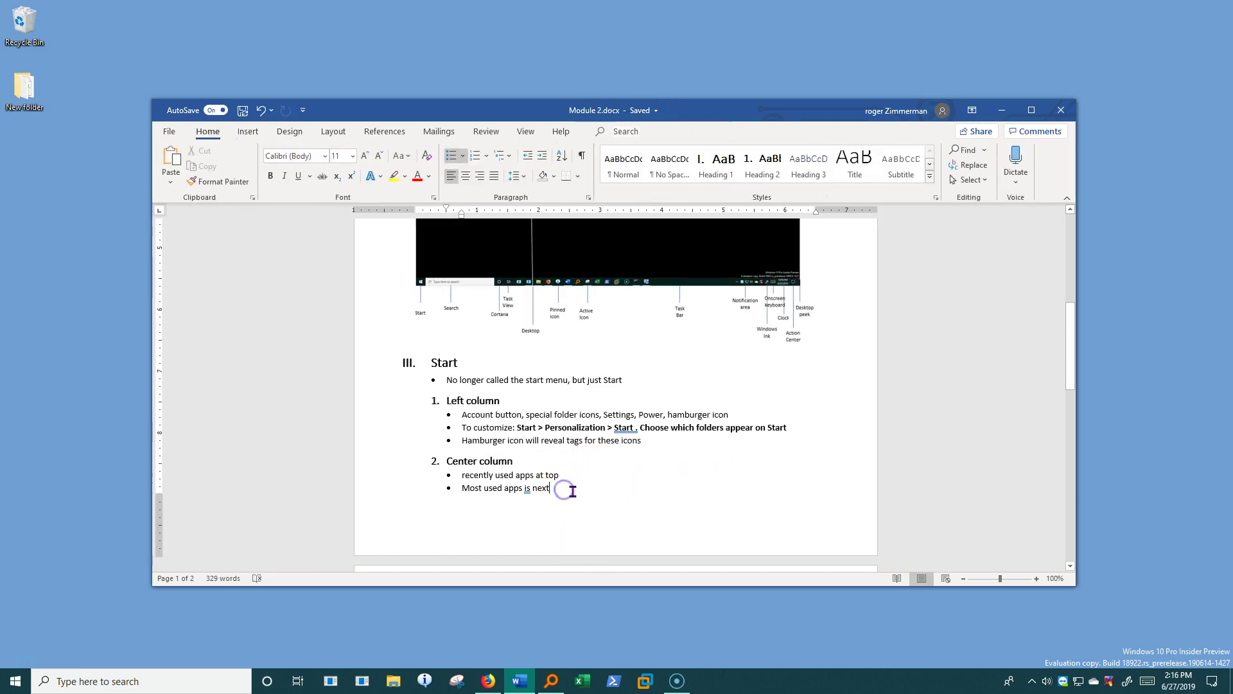
key("ctrl+v")
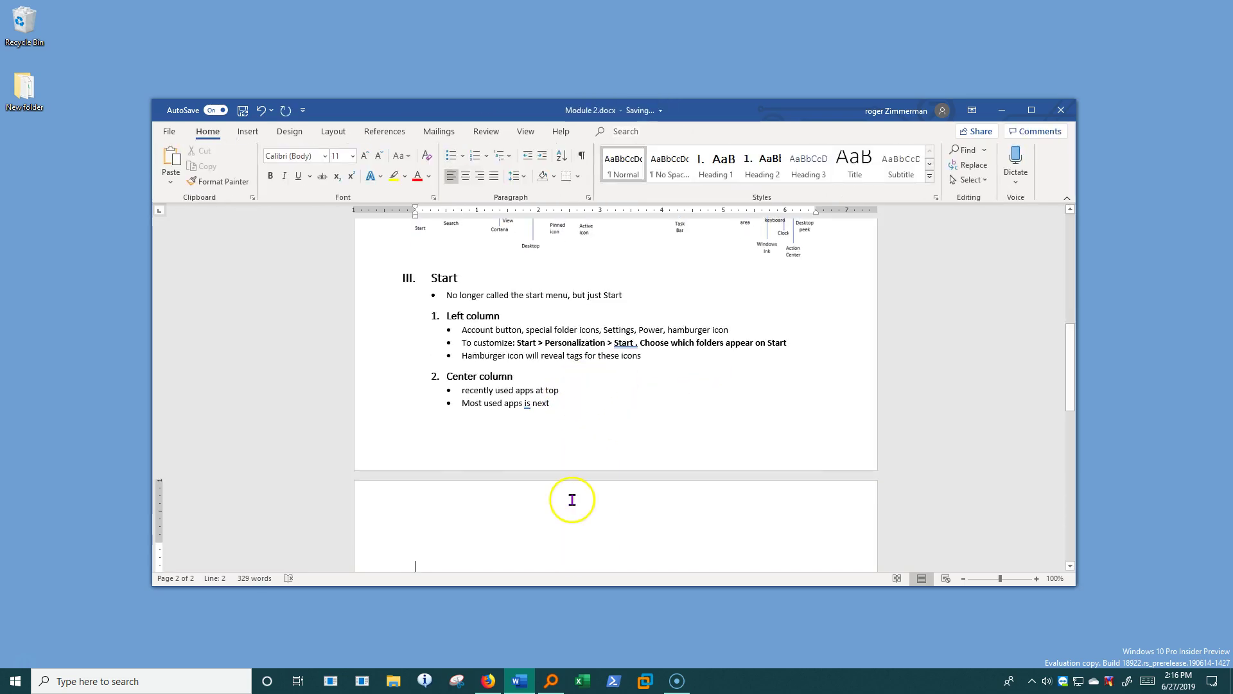
type("Suggested apps (if you have it turned on)")
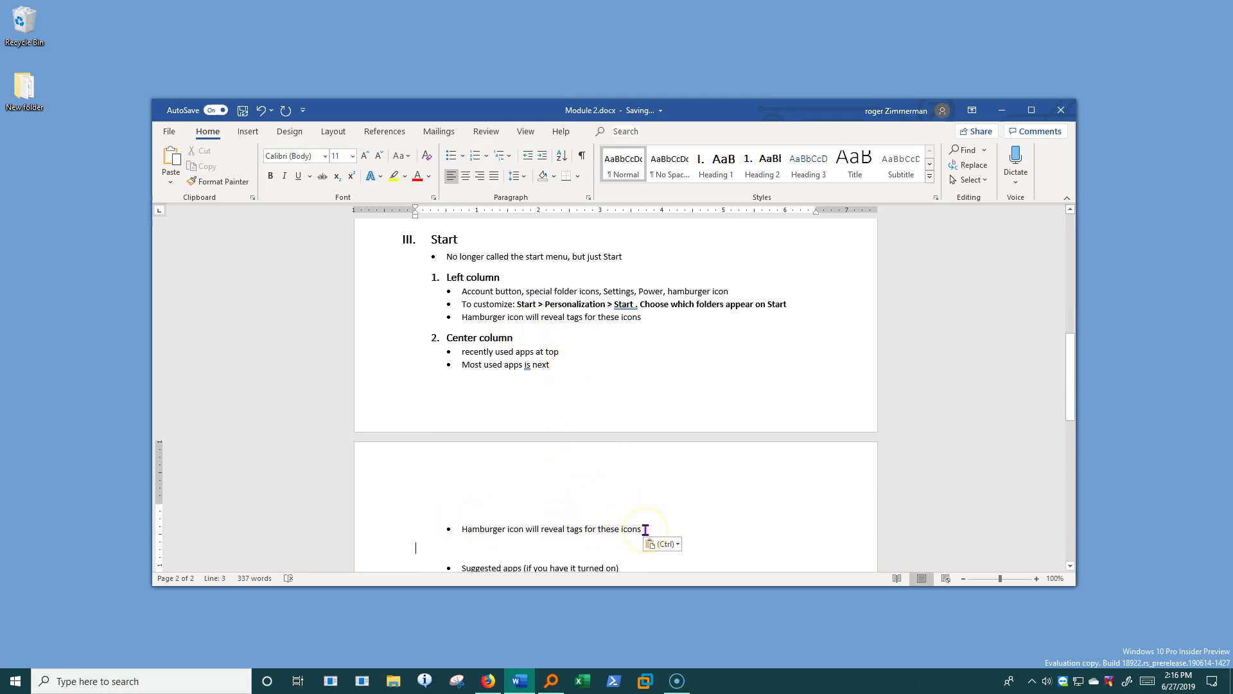
left_click_drag(645, 529, 410, 522)
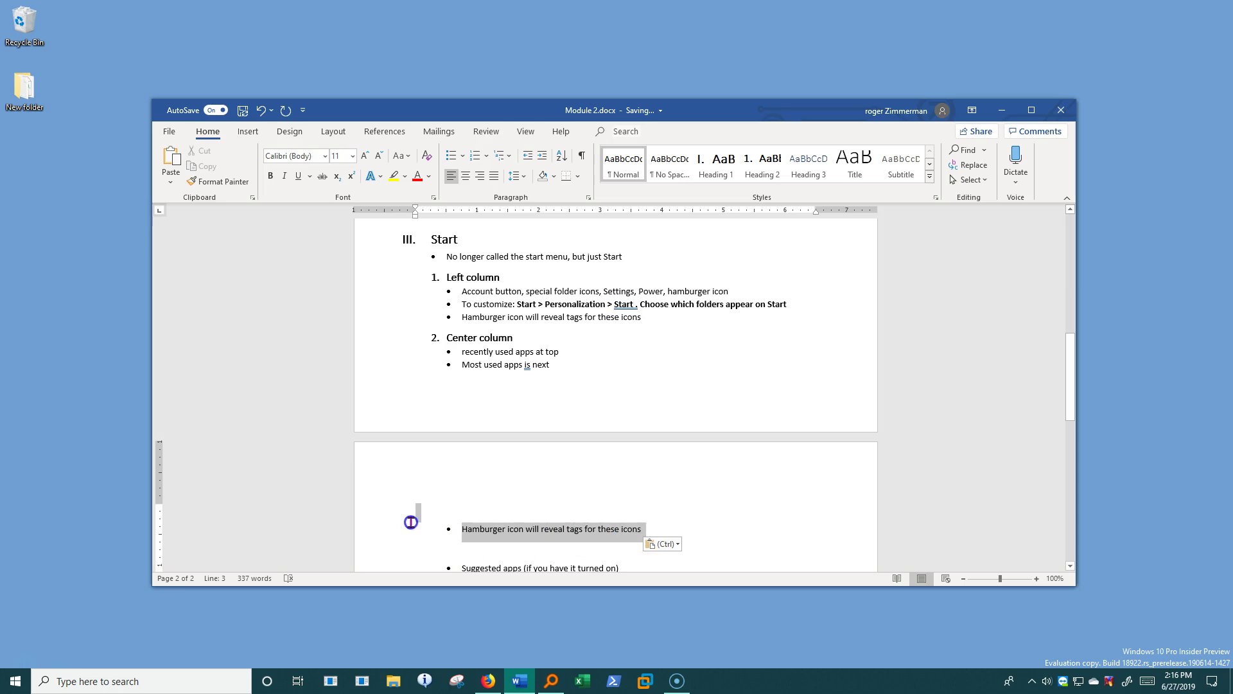
left_click(262, 110)
left_click(262, 111)
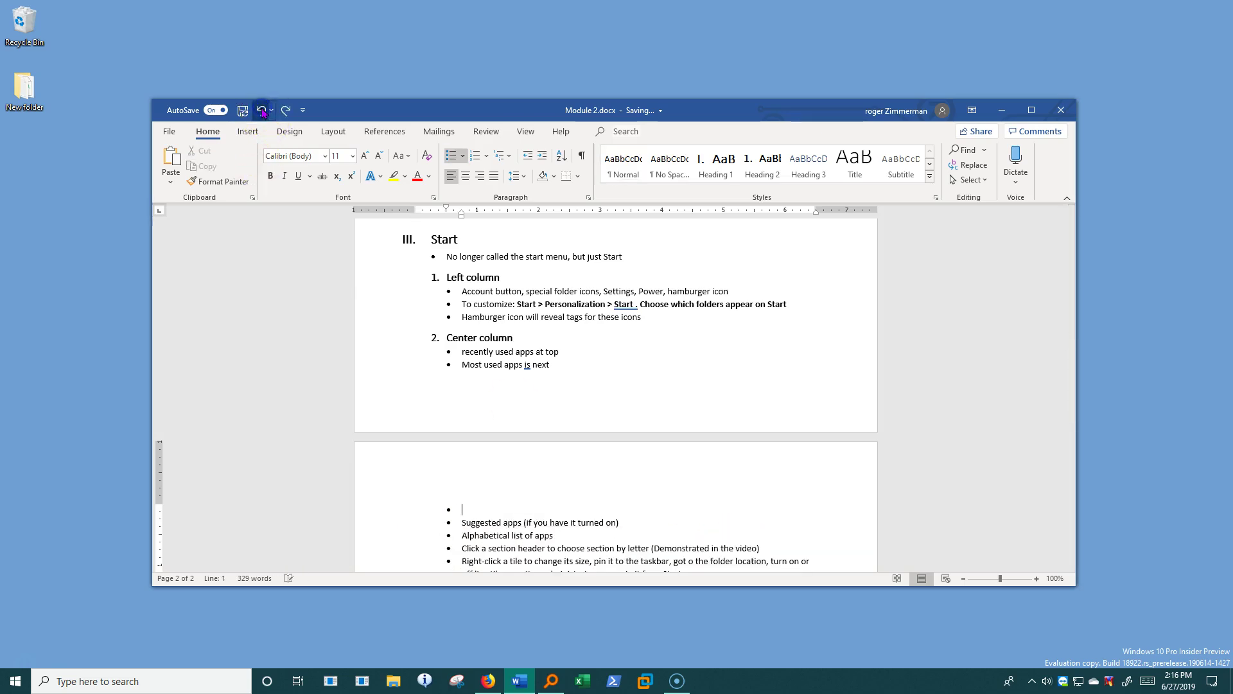
left_click(262, 110)
left_click(622, 375)
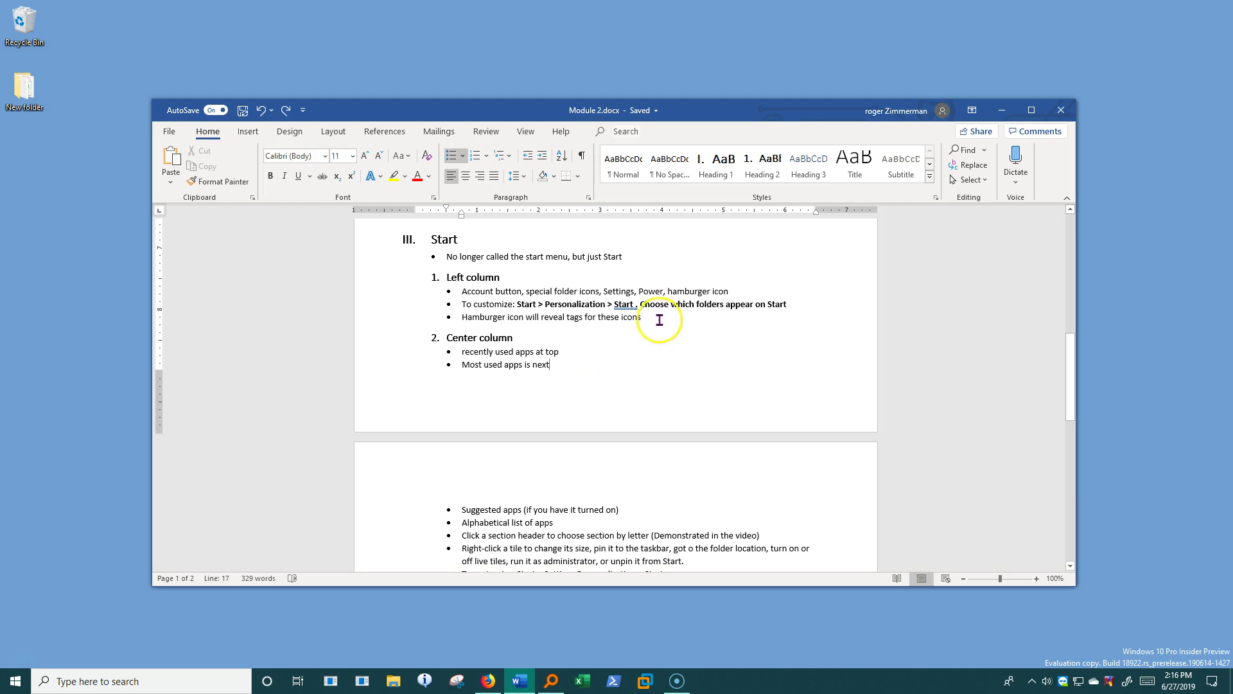
- Cut the 'To customize' and 'Hamburger icon' bullet lines and paste them on page 2
left_click_drag(659, 319, 465, 306)
key("ctrl+c")
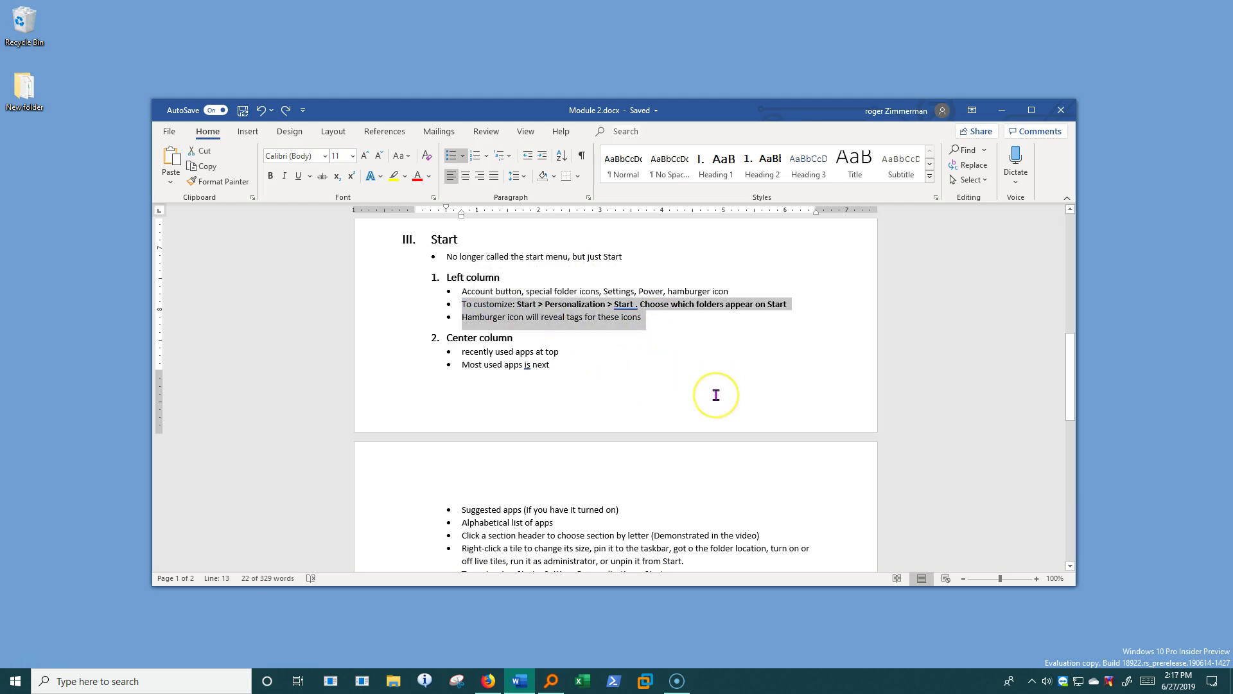
key("Delete")
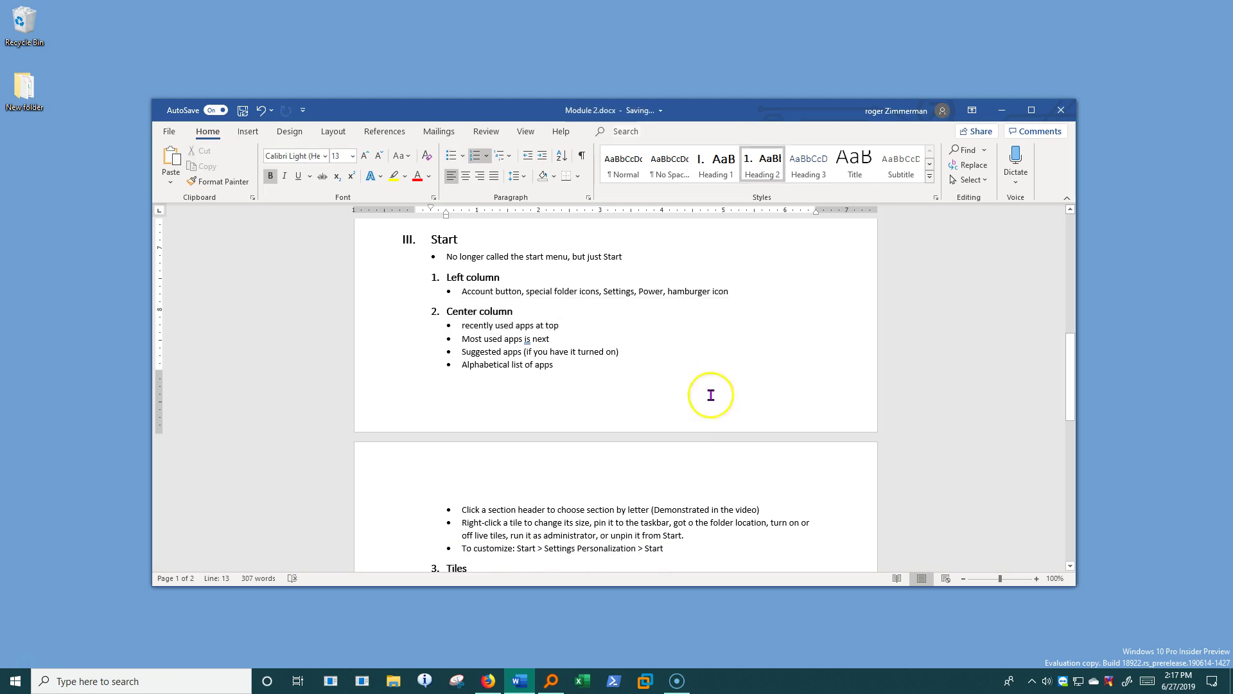
scroll(716, 395, "down", 3)
scroll(742, 427, "down", 6)
scroll(741, 427, "down", 5)
left_click(487, 382)
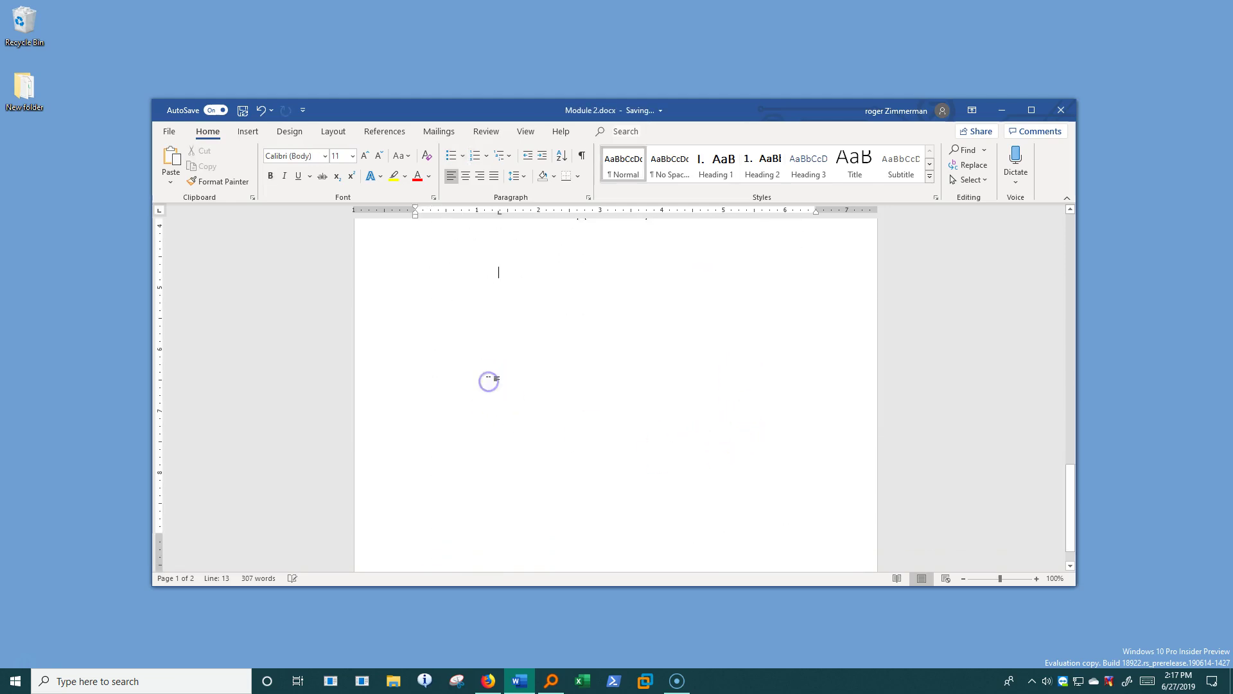
key("ctrl+v")
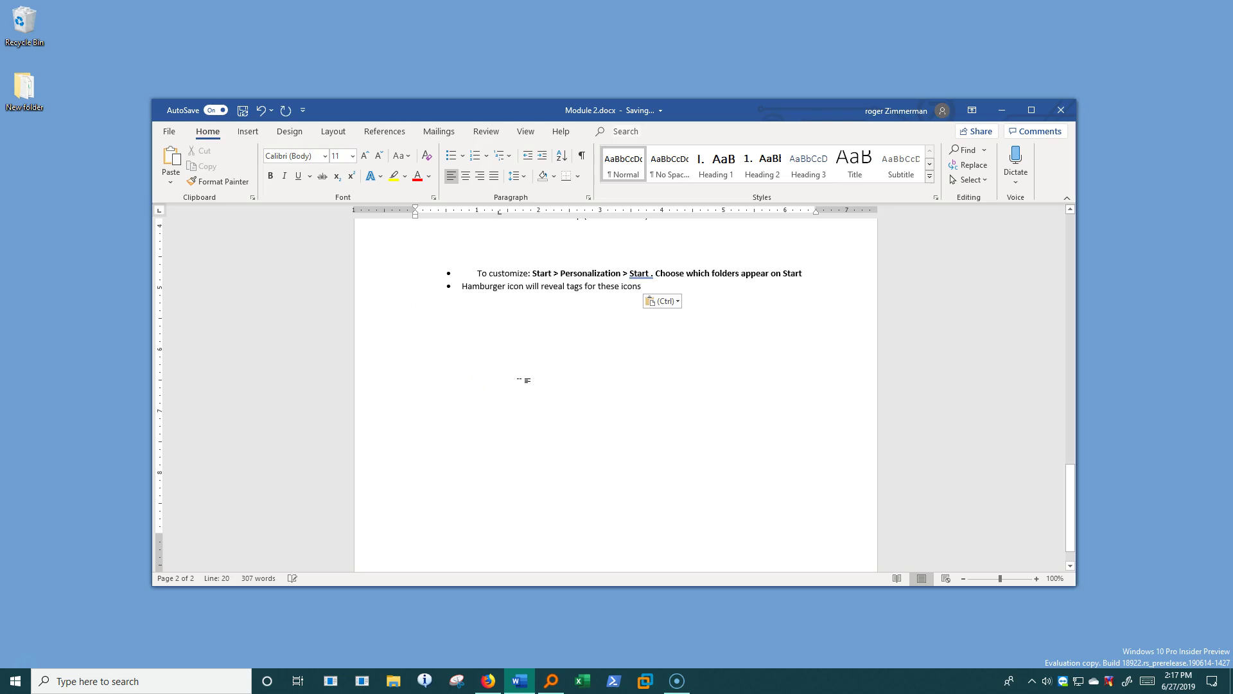
- Undo the paste and the cut, restoring the two bullet lines to their place
left_click(261, 110)
scroll(506, 264, "up", 2)
scroll(507, 263, "up", 4)
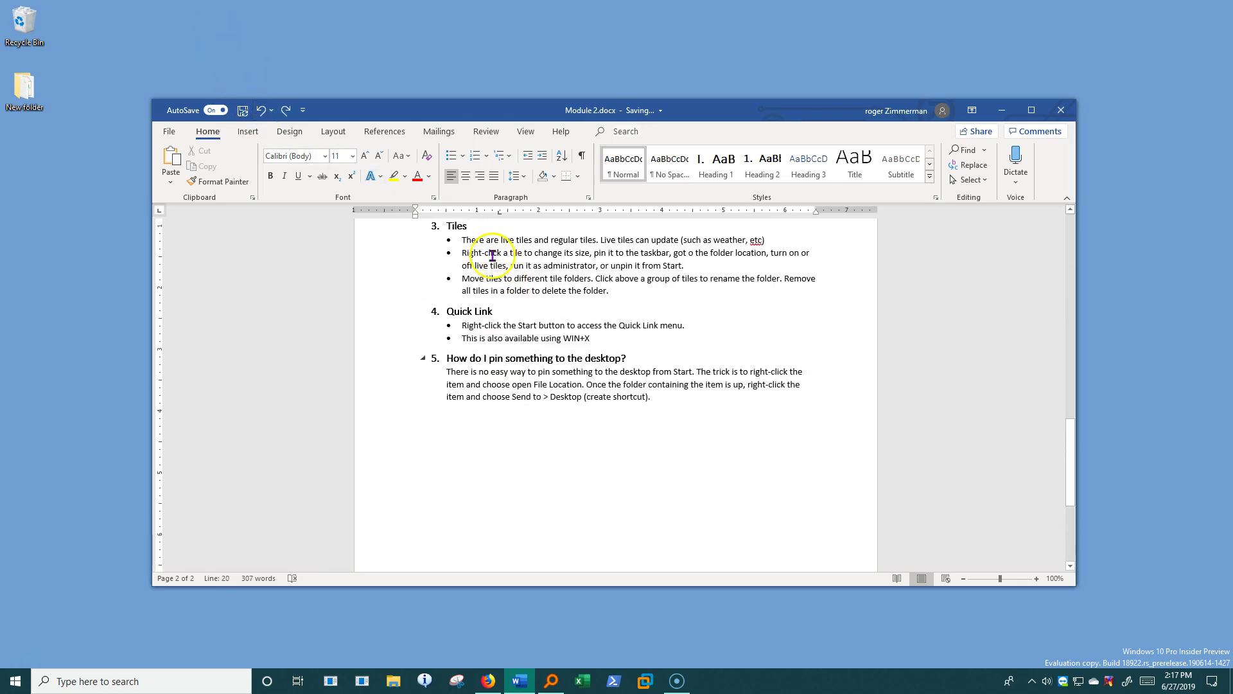
left_click(262, 110)
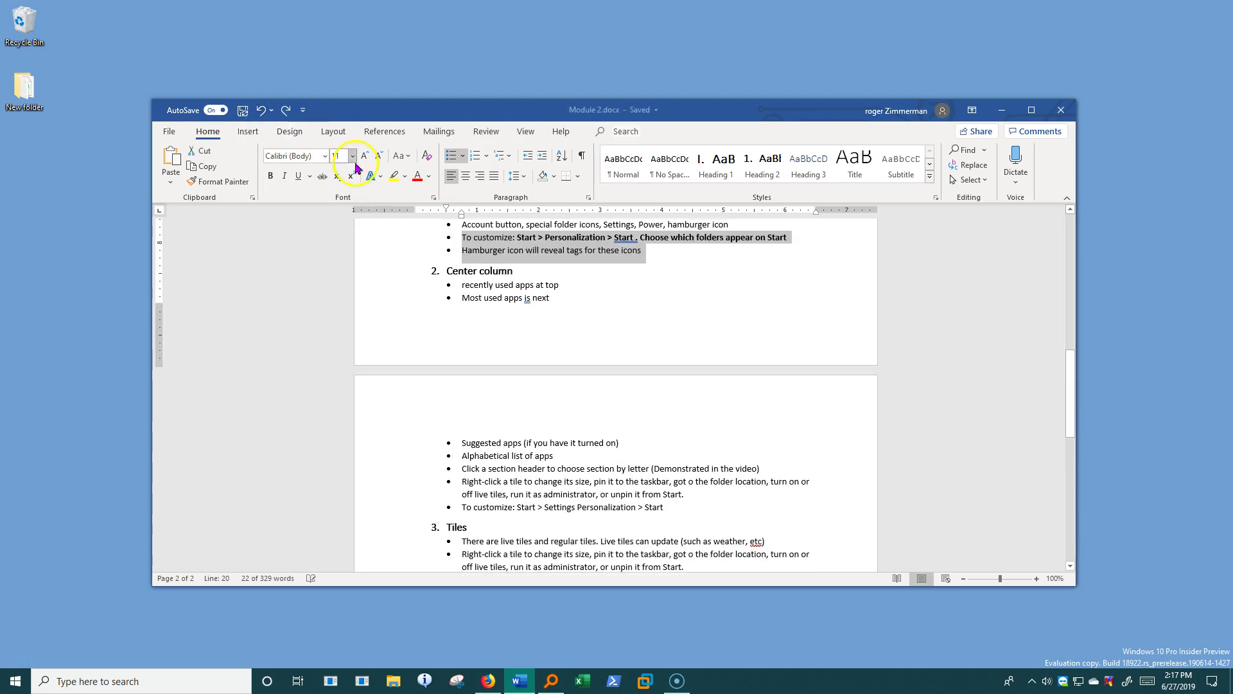
scroll(738, 317, "up", 5)
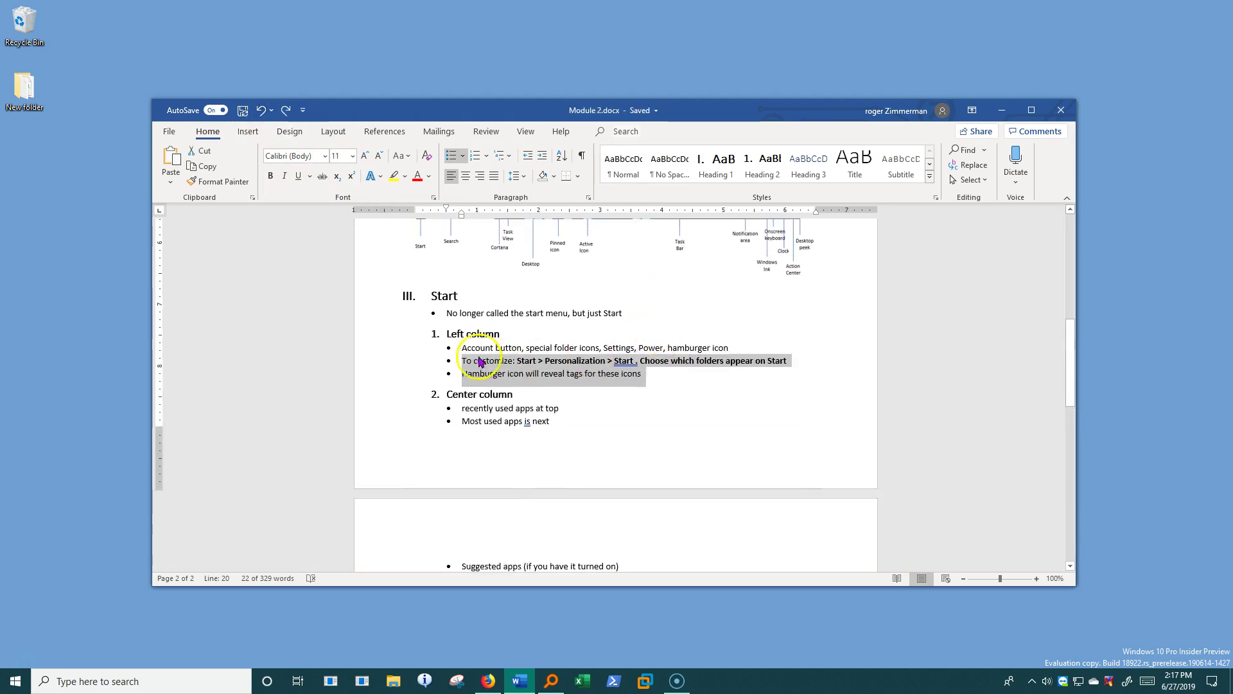
left_click(662, 375)
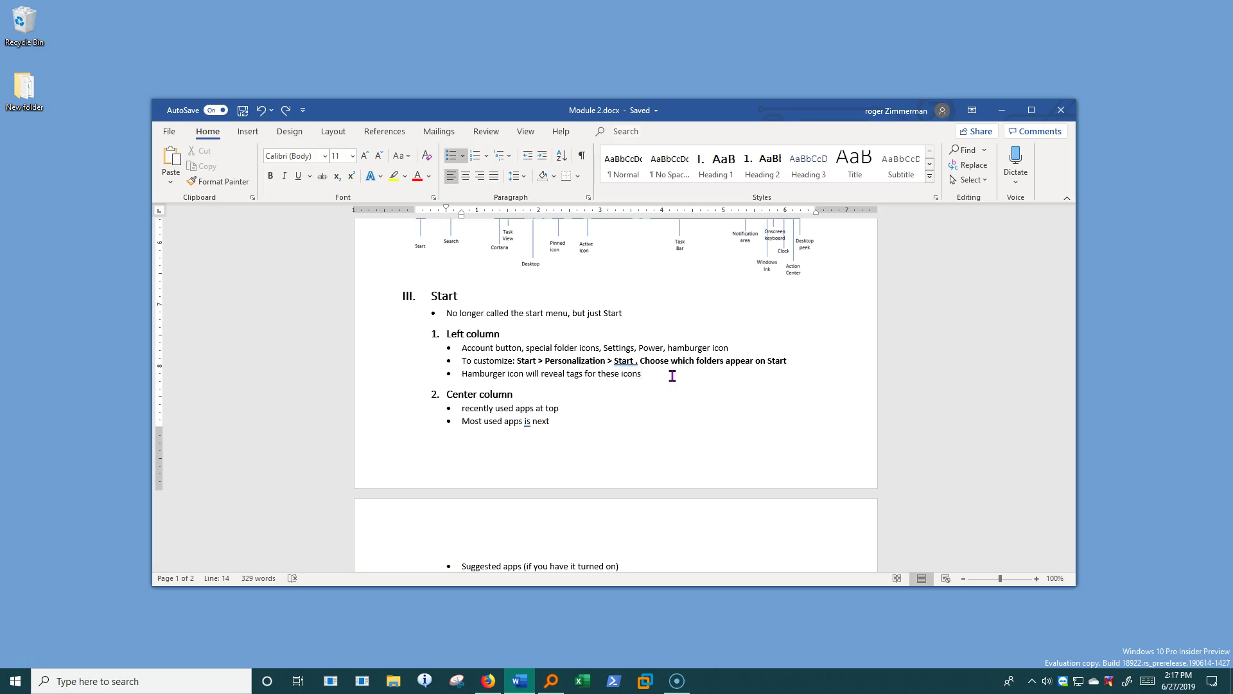
- Delete the Hamburger icon bullet line and restore it with Ctrl+Z
left_click_drag(649, 376, 459, 386)
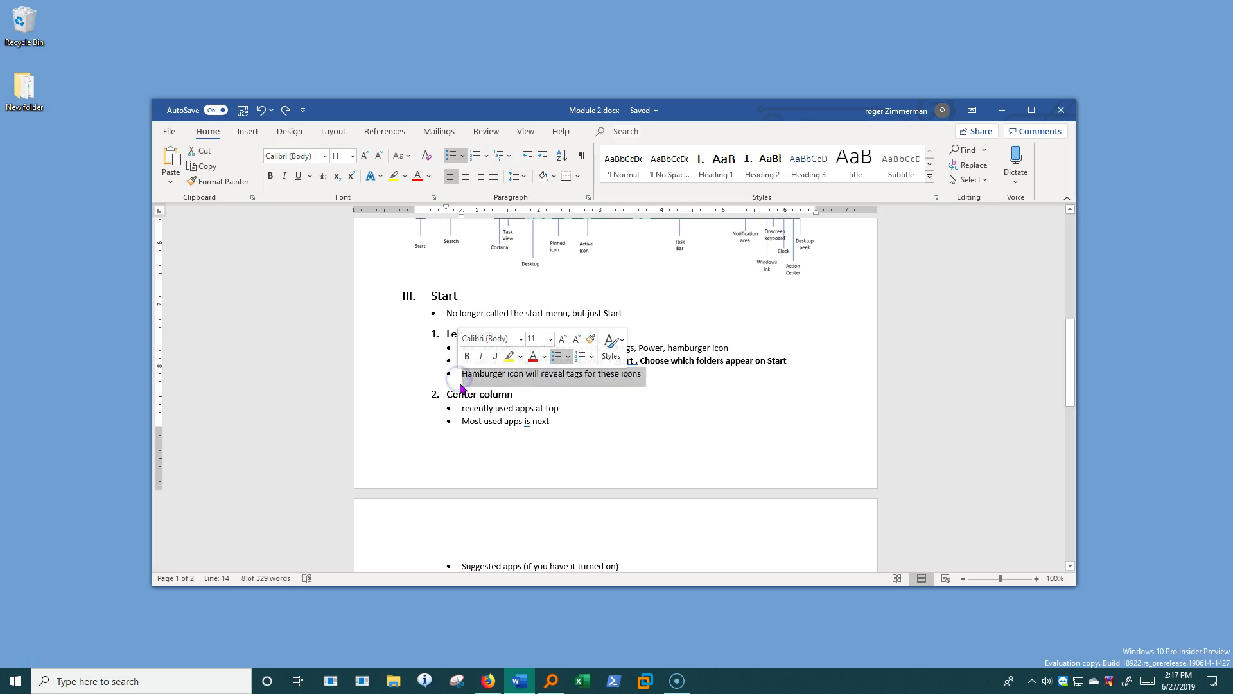
key("Delete")
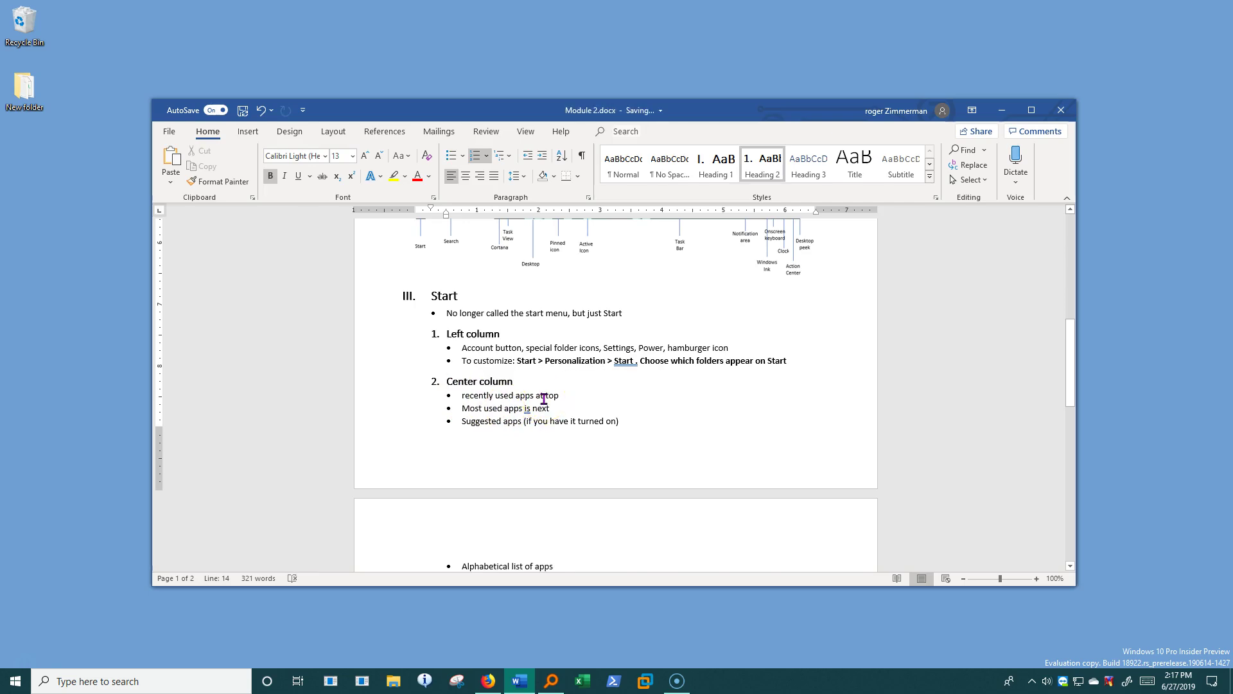
key("ctrl+z")
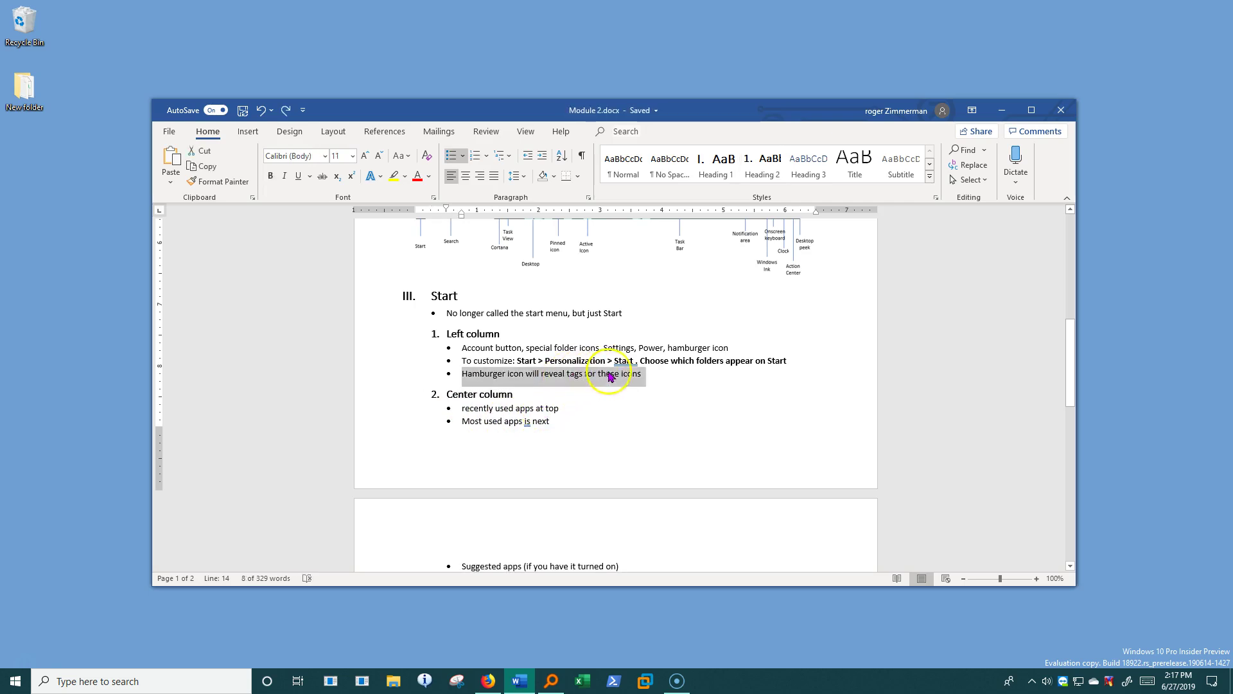
left_click(654, 378)
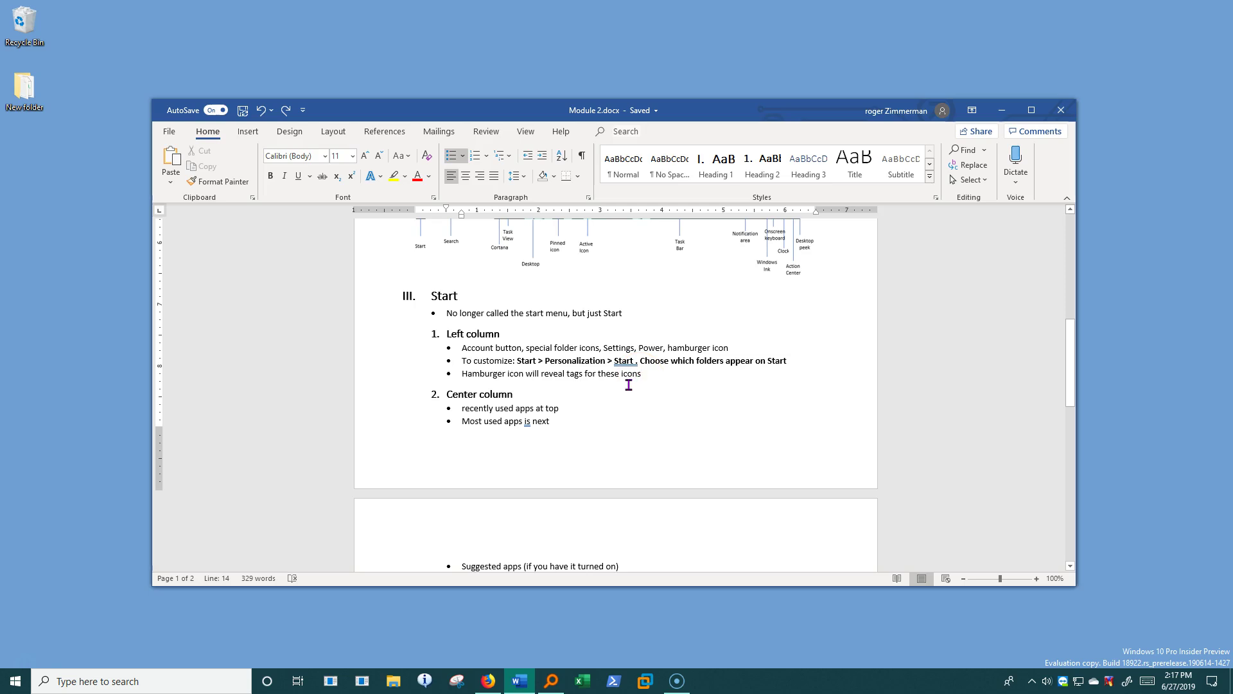
- Copy the pin-to-desktop paragraph via the right-click menu
scroll(635, 440, "down", 4)
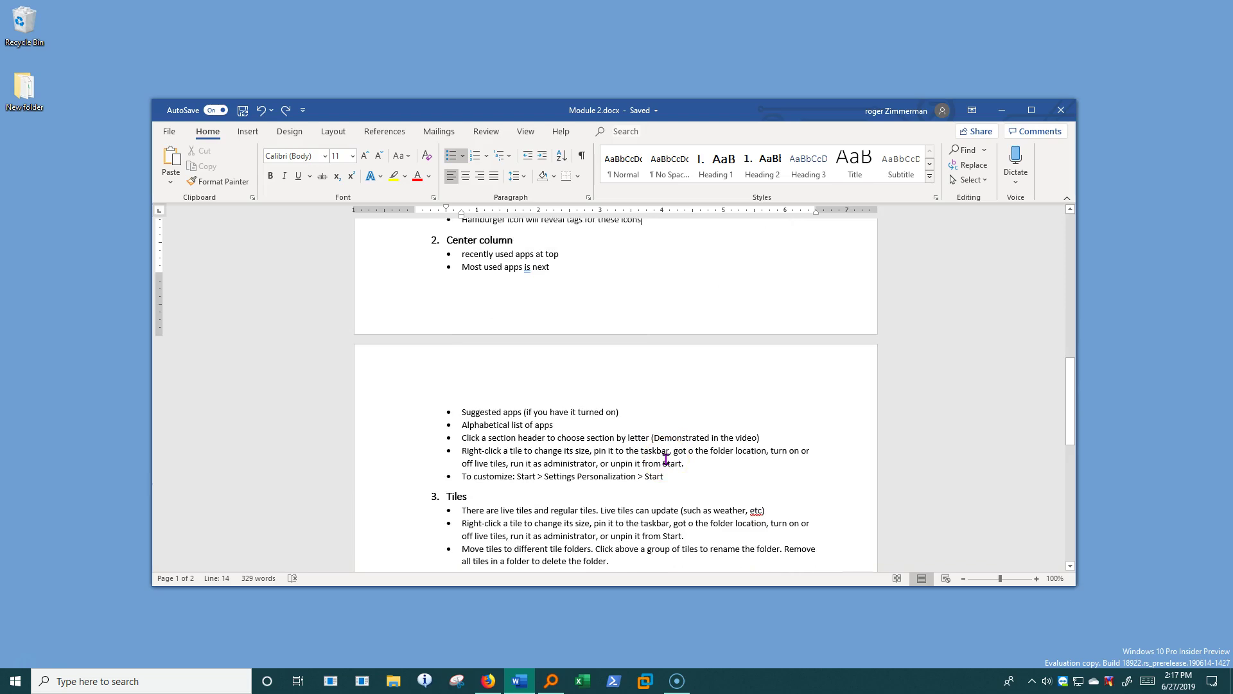
scroll(666, 459, "down", 3)
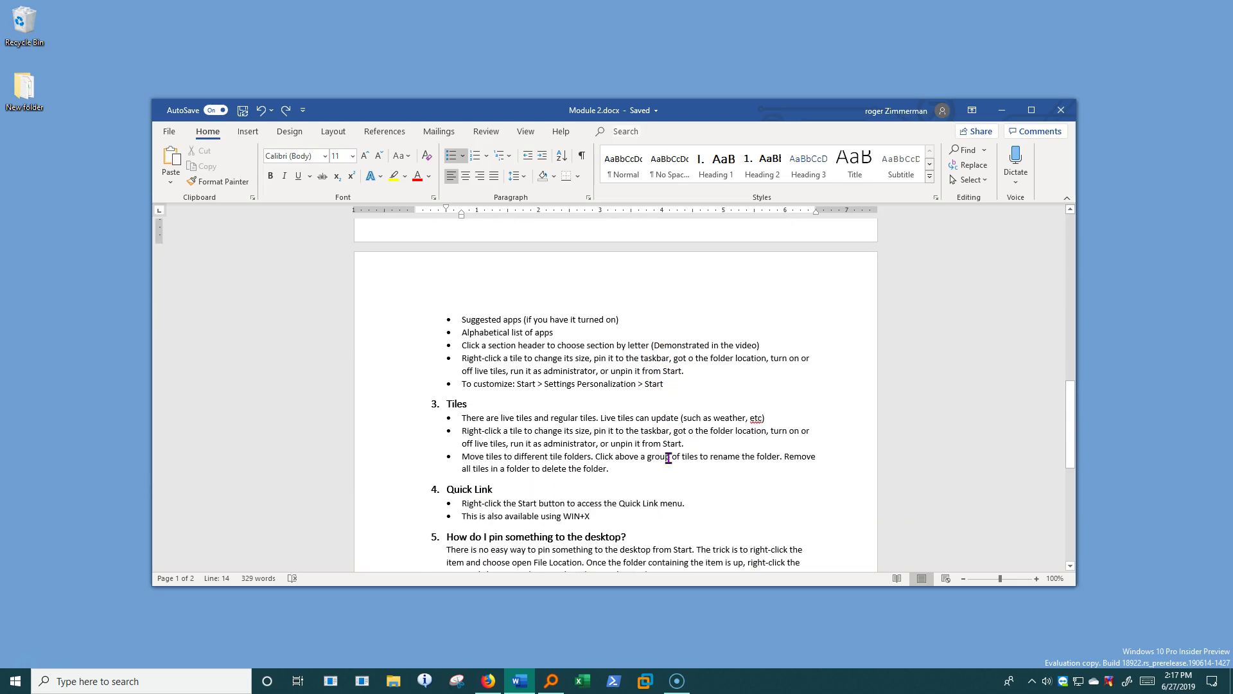
scroll(668, 458, "down", 4)
scroll(668, 459, "up", 1)
left_click(653, 481)
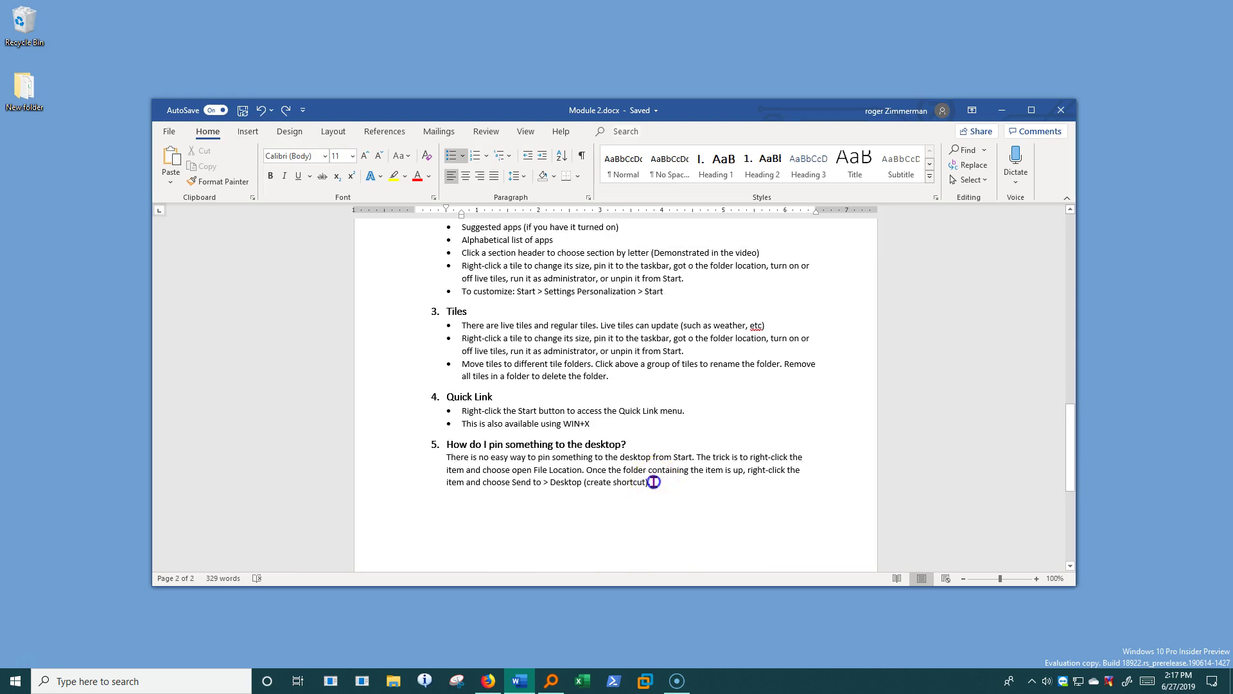
left_click_drag(653, 482, 443, 458)
key("super+c")
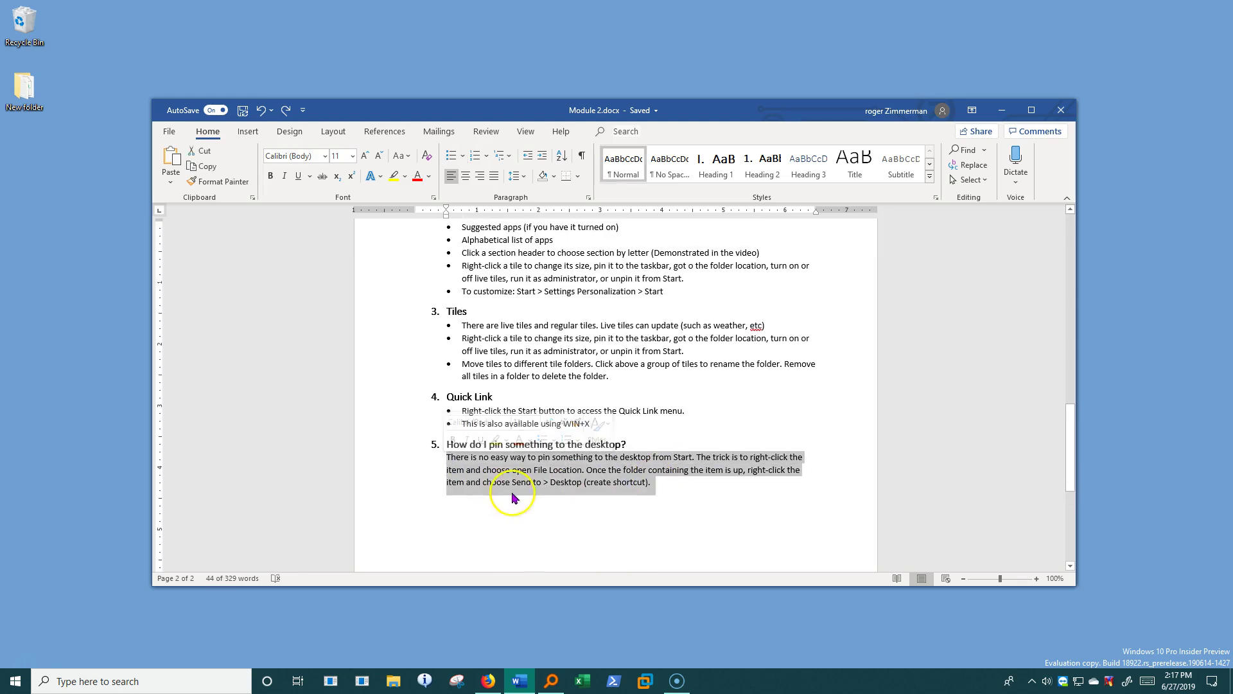
right_click(515, 470)
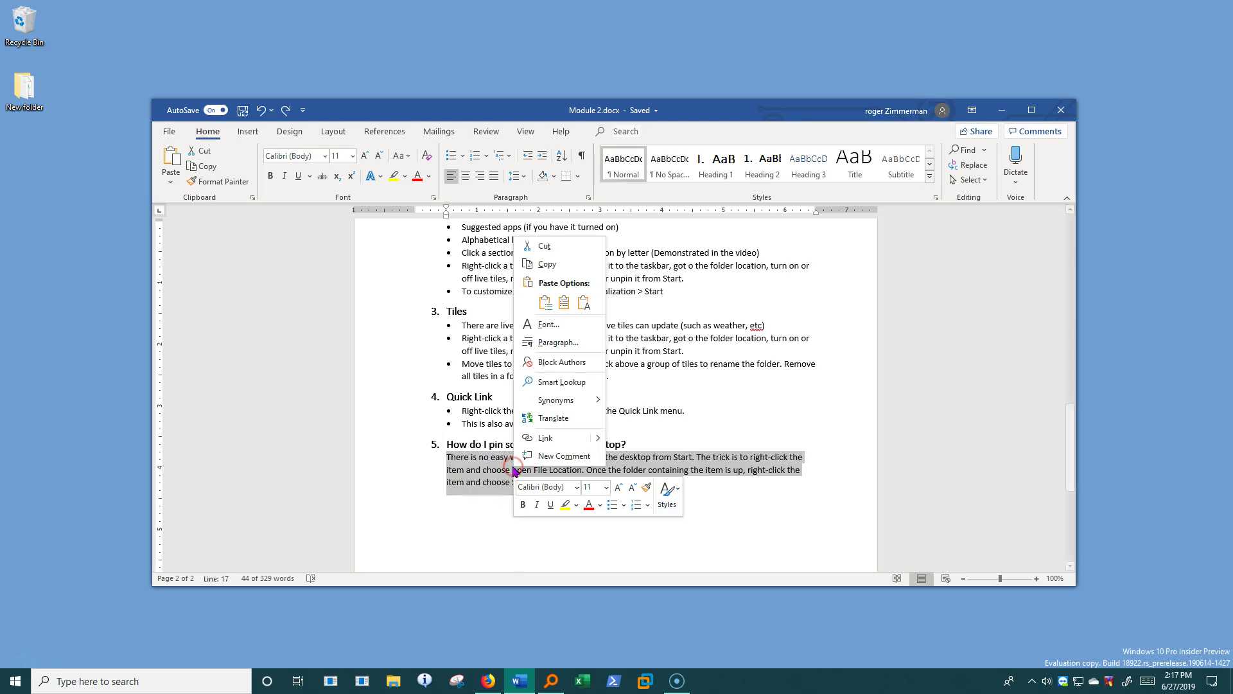
left_click(549, 267)
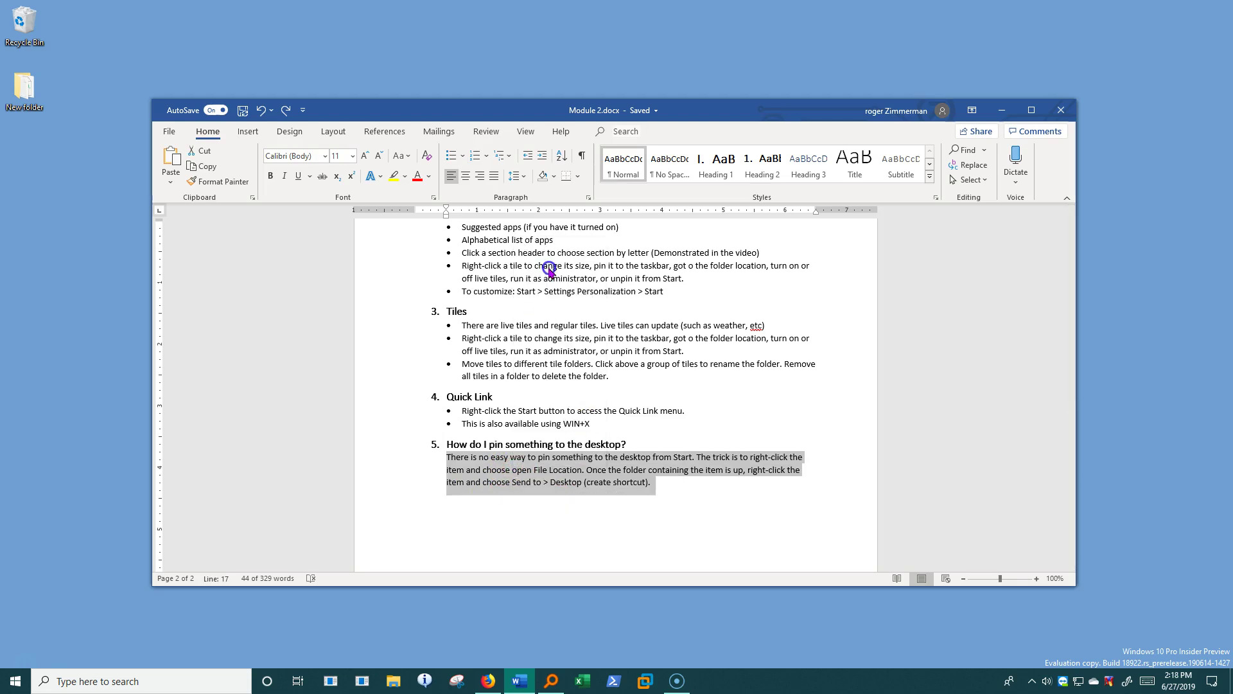
- Paste a duplicate of the paragraph below, keeping source formatting, then undo it
left_click(479, 535)
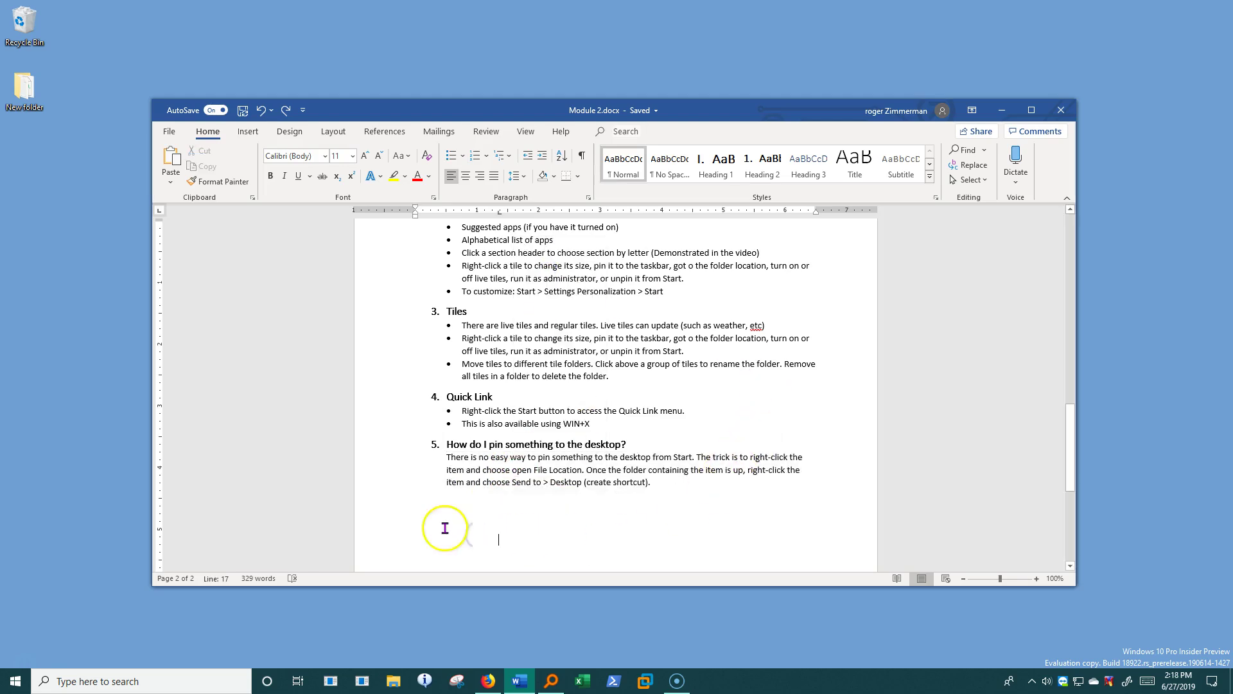
right_click(461, 531)
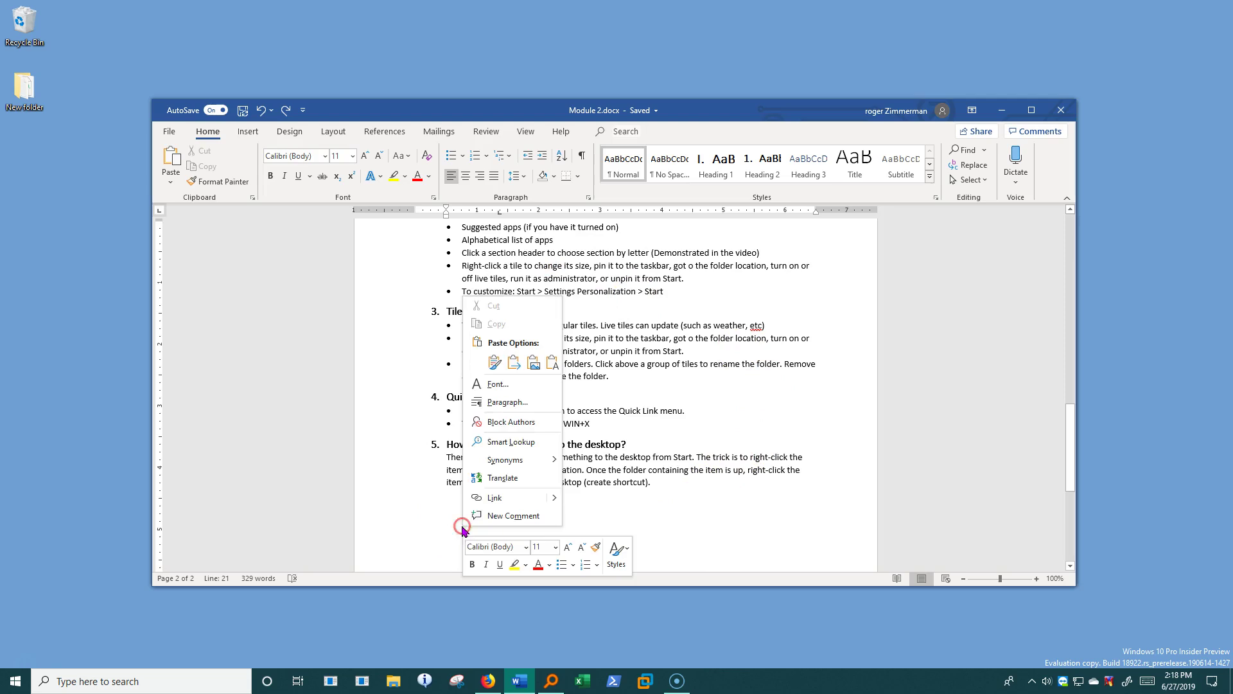
left_click(494, 364)
left_click_drag(650, 546, 442, 519)
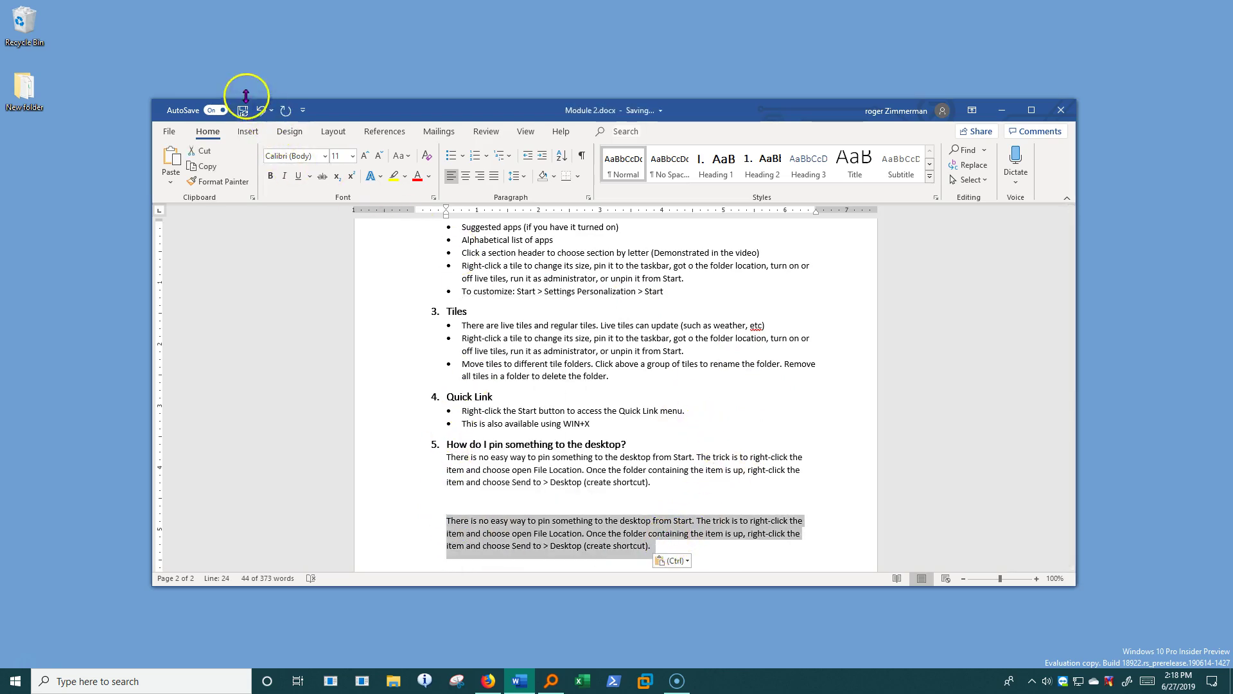
left_click(260, 109)
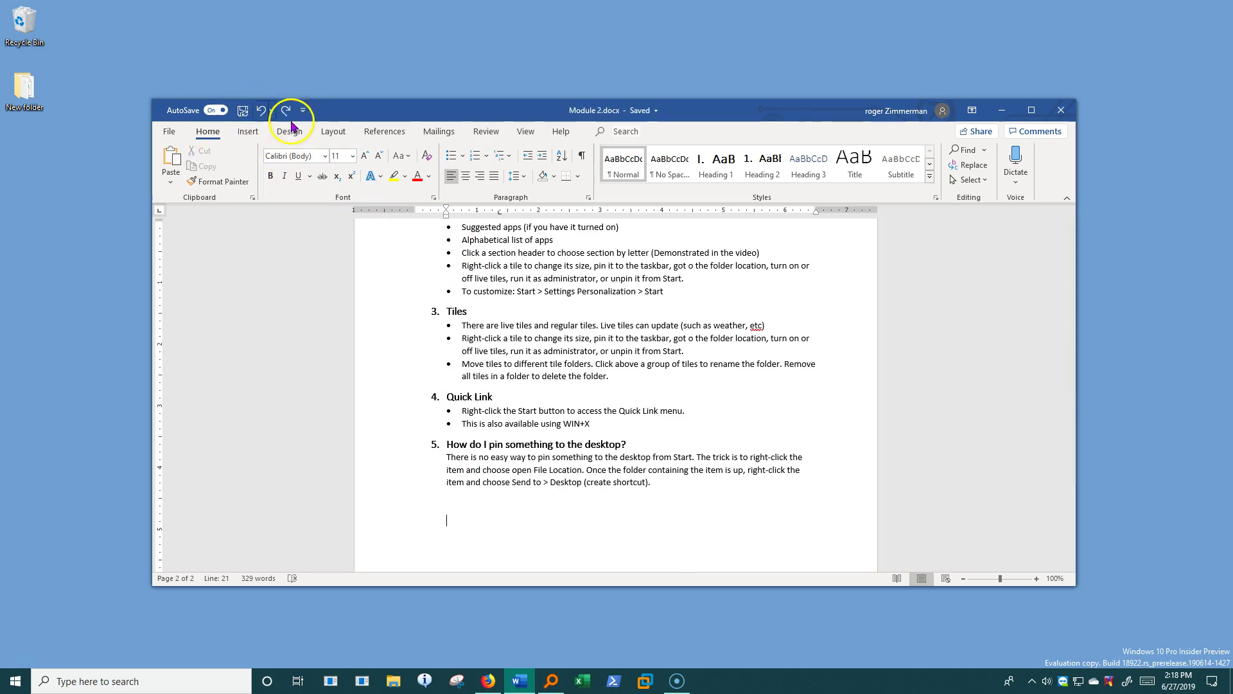
- Copy the three Tiles bullets to the document end, then undo the paste
left_click_drag(613, 376, 396, 309)
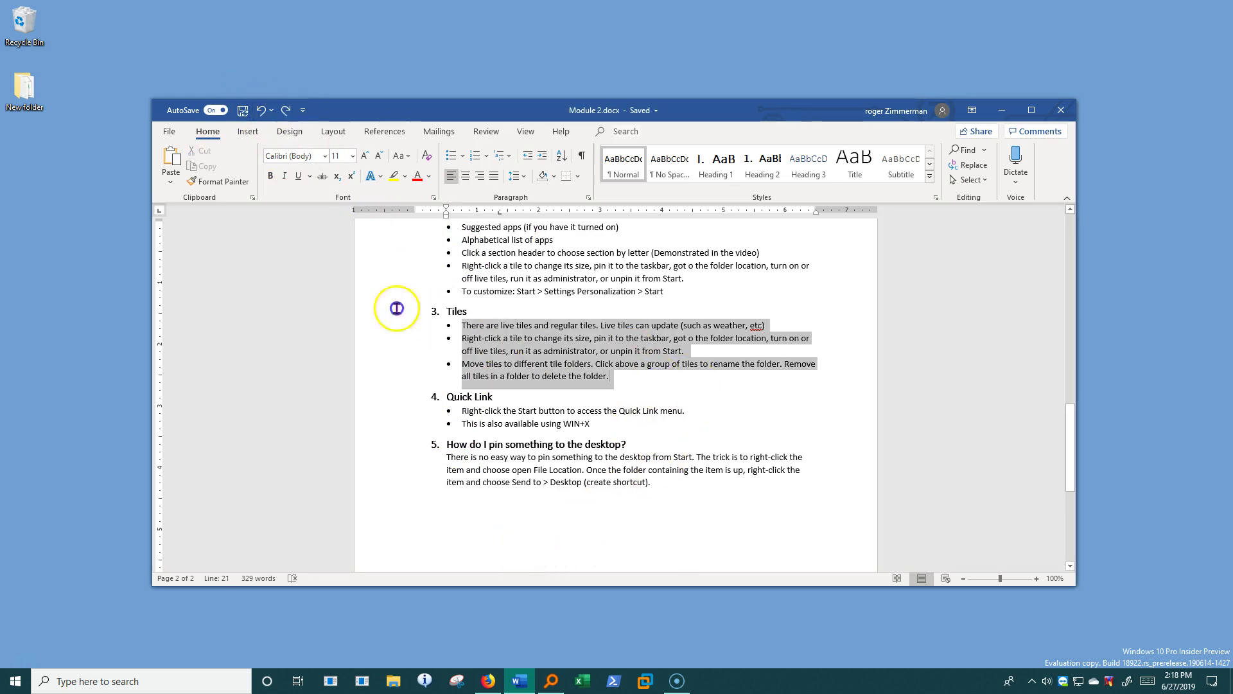
key("ctrl+c")
left_click(454, 542)
key("ctrl+v")
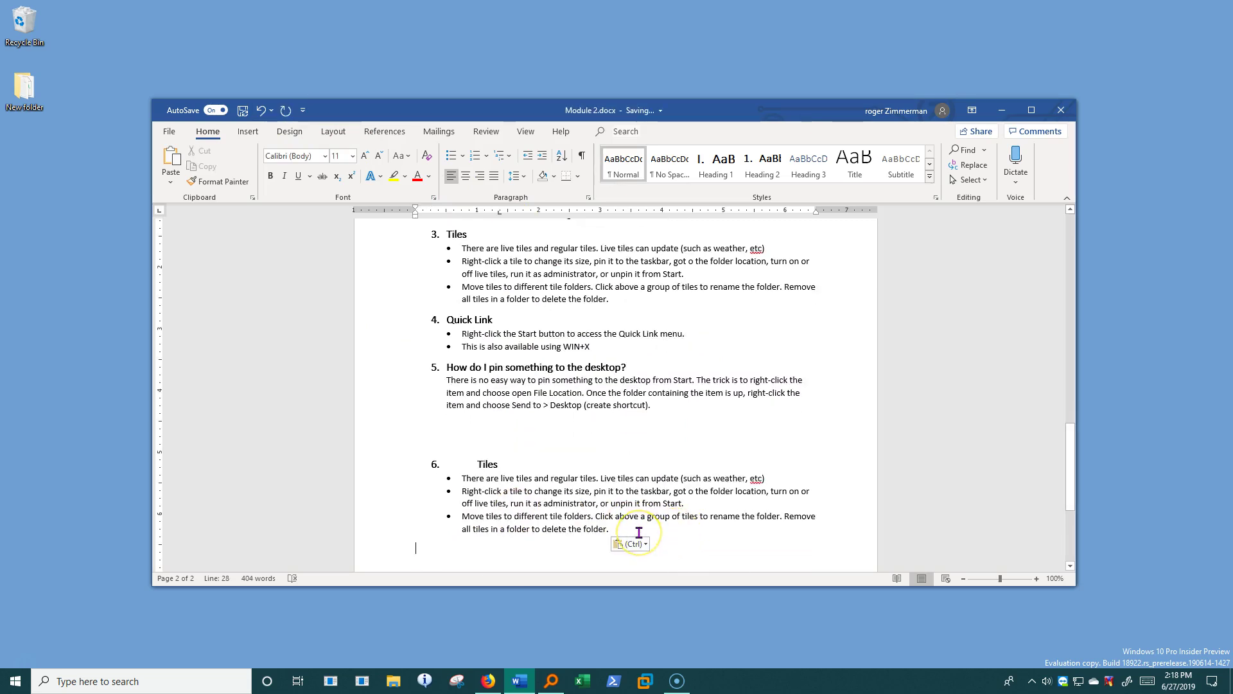
left_click_drag(639, 532, 396, 462)
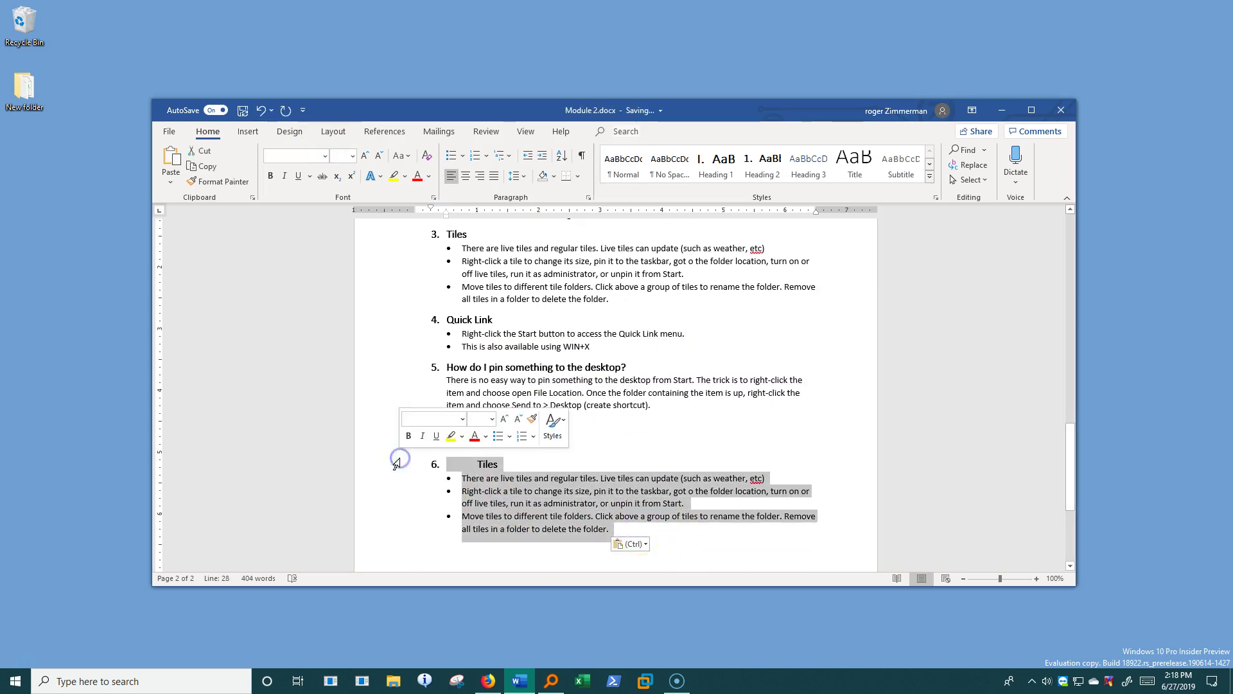
left_click(261, 110)
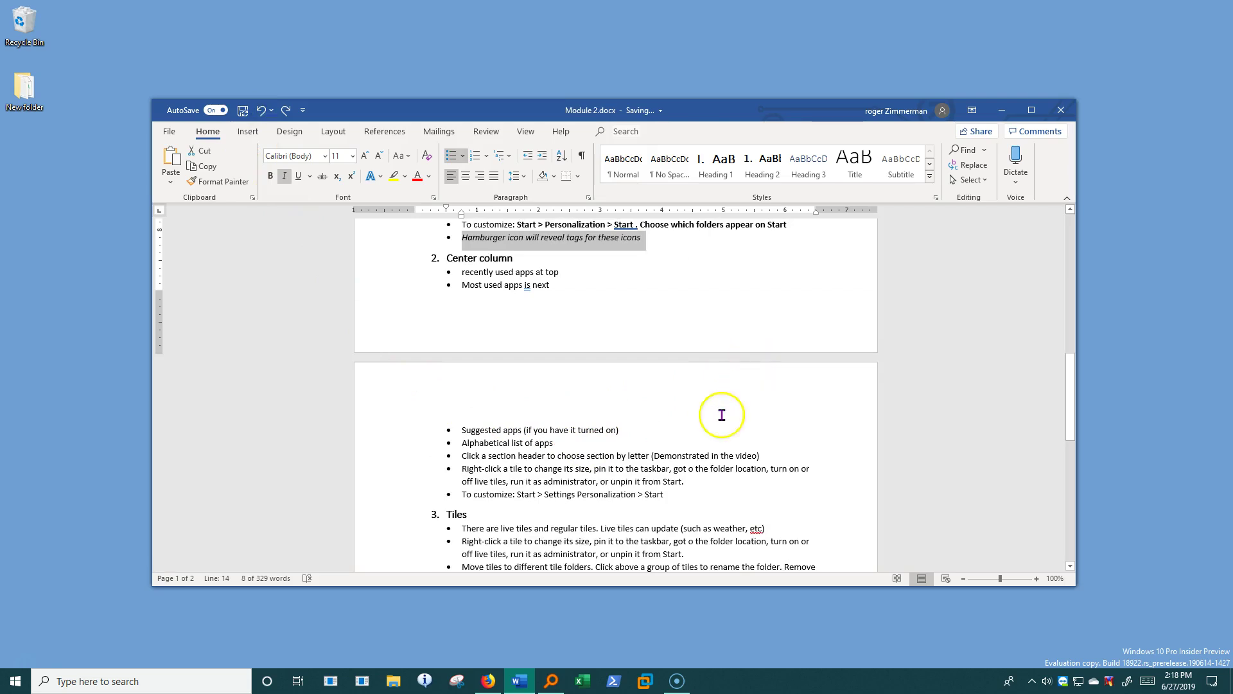
scroll(740, 393, "down", 4)
scroll(743, 393, "down", 4)
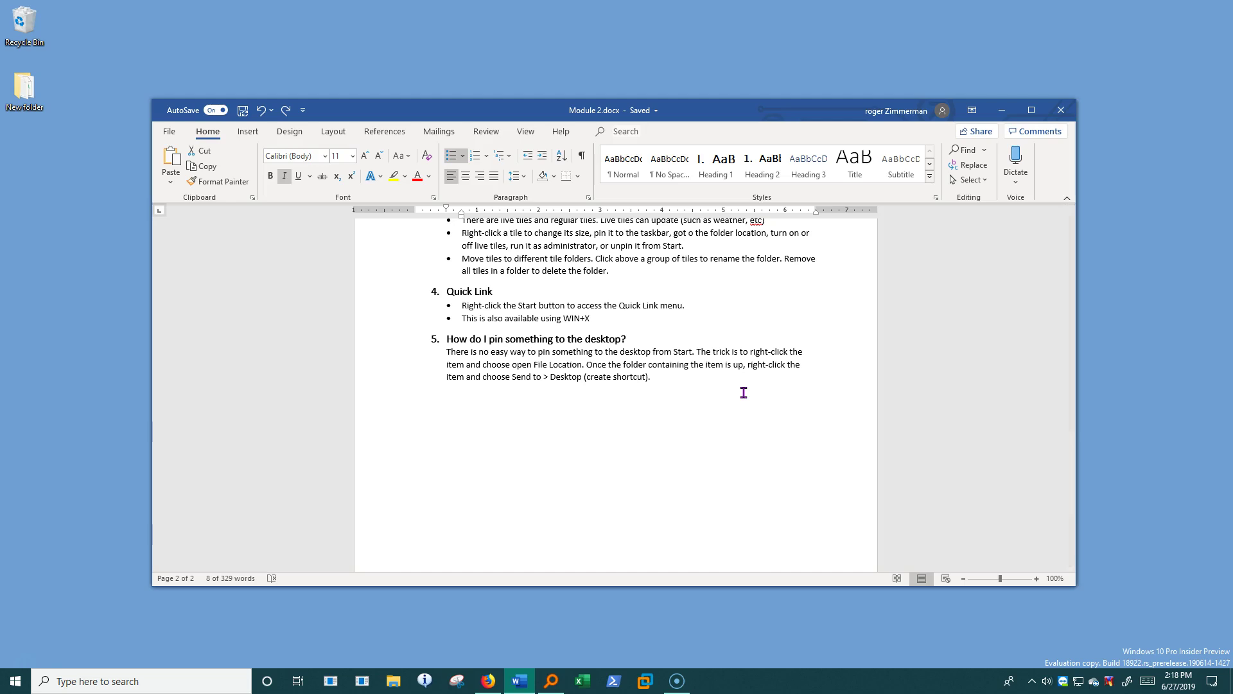
- Open the emoji picker with Win+period and close it again
key("super+period")
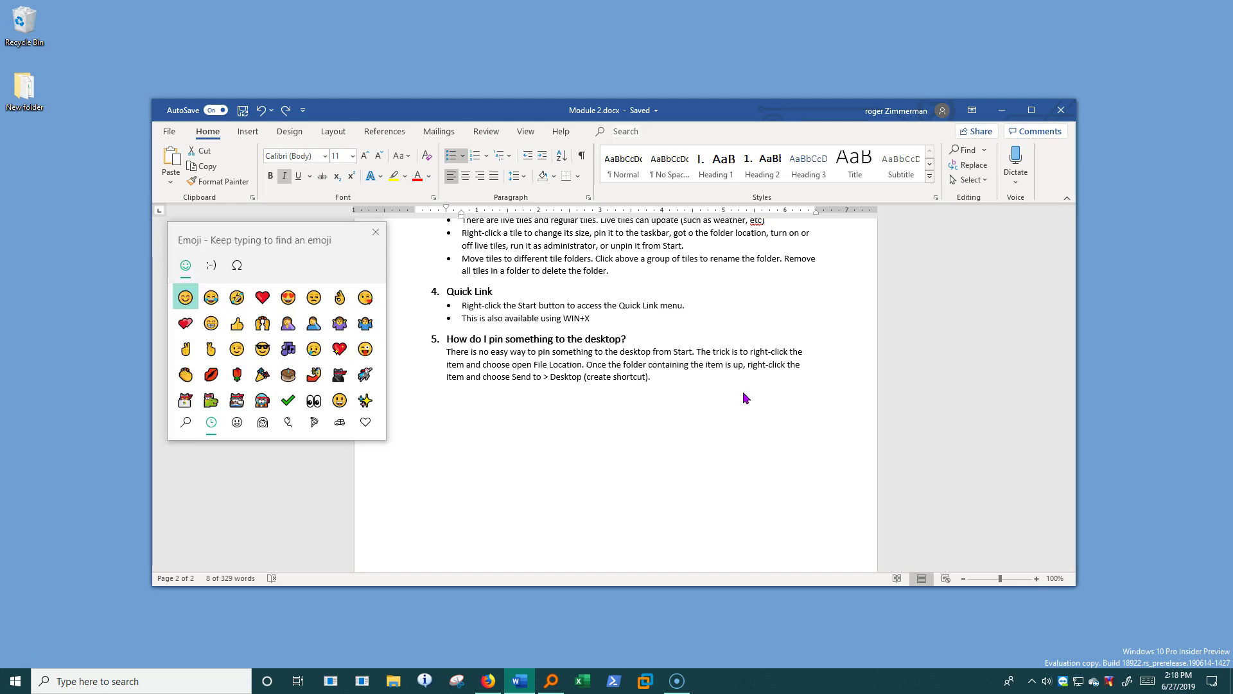
left_click(377, 233)
scroll(835, 334, "up", 3)
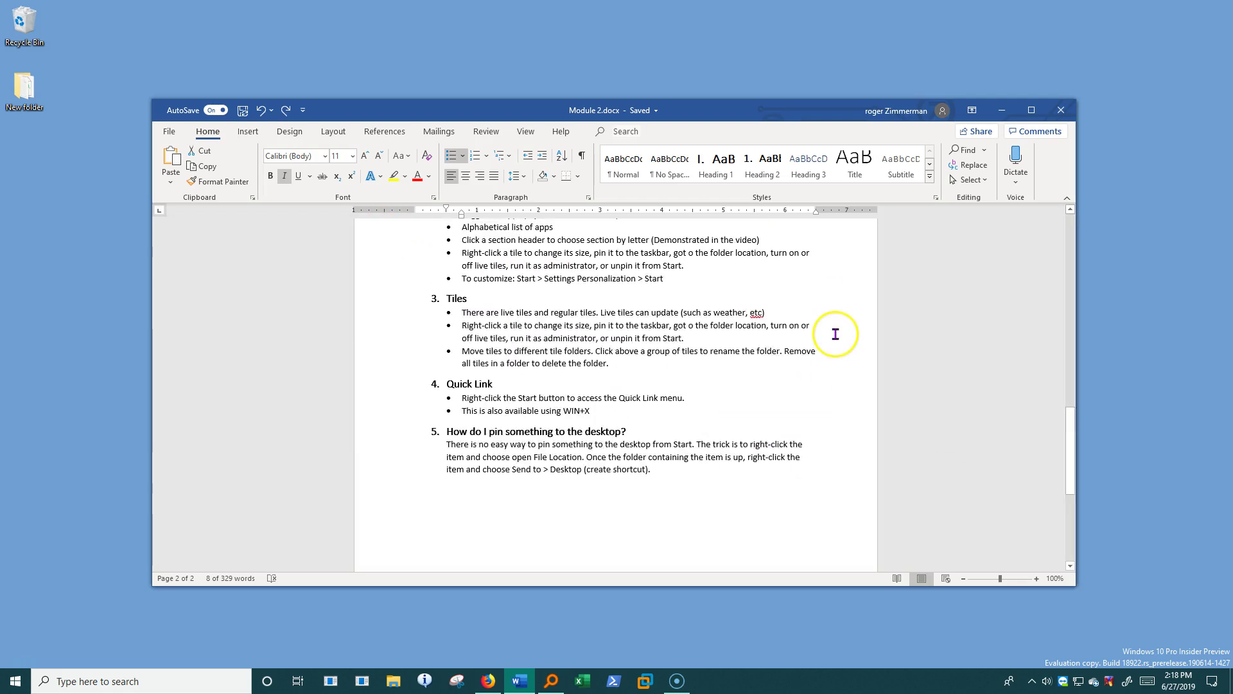
- Toggle bold and italic on and off for the second Tiles bullet, then show the print preview
left_click_drag(685, 338, 461, 339)
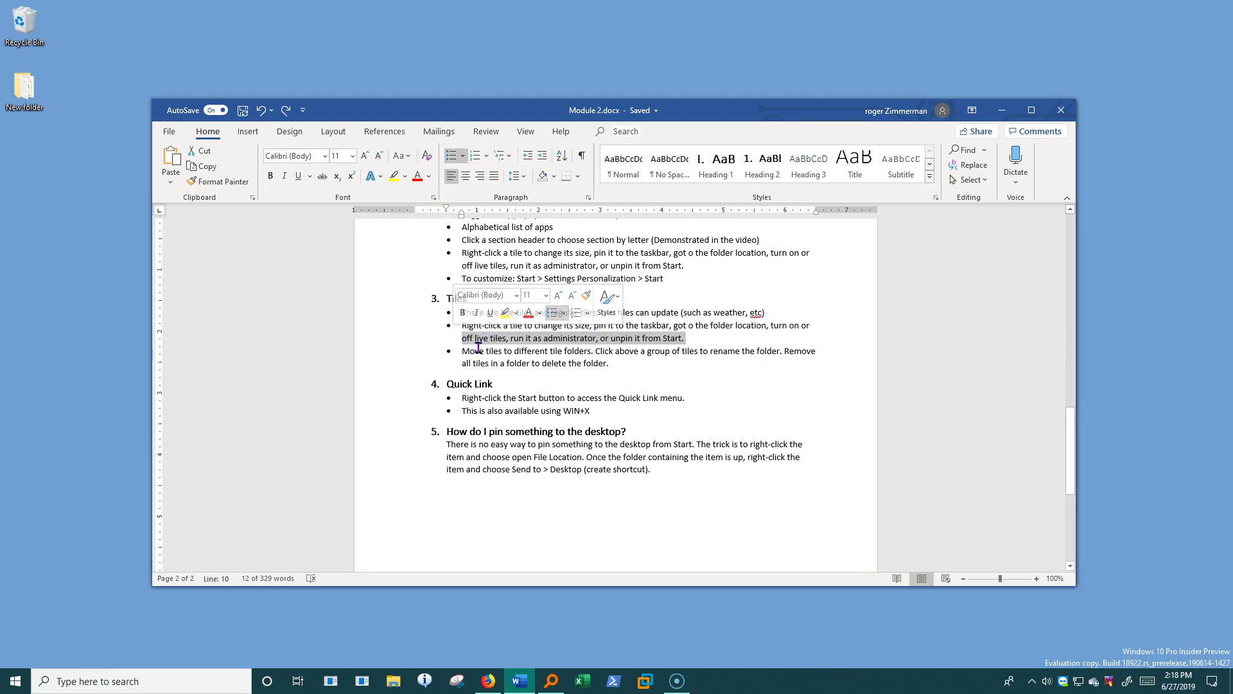
key("ctrl+b")
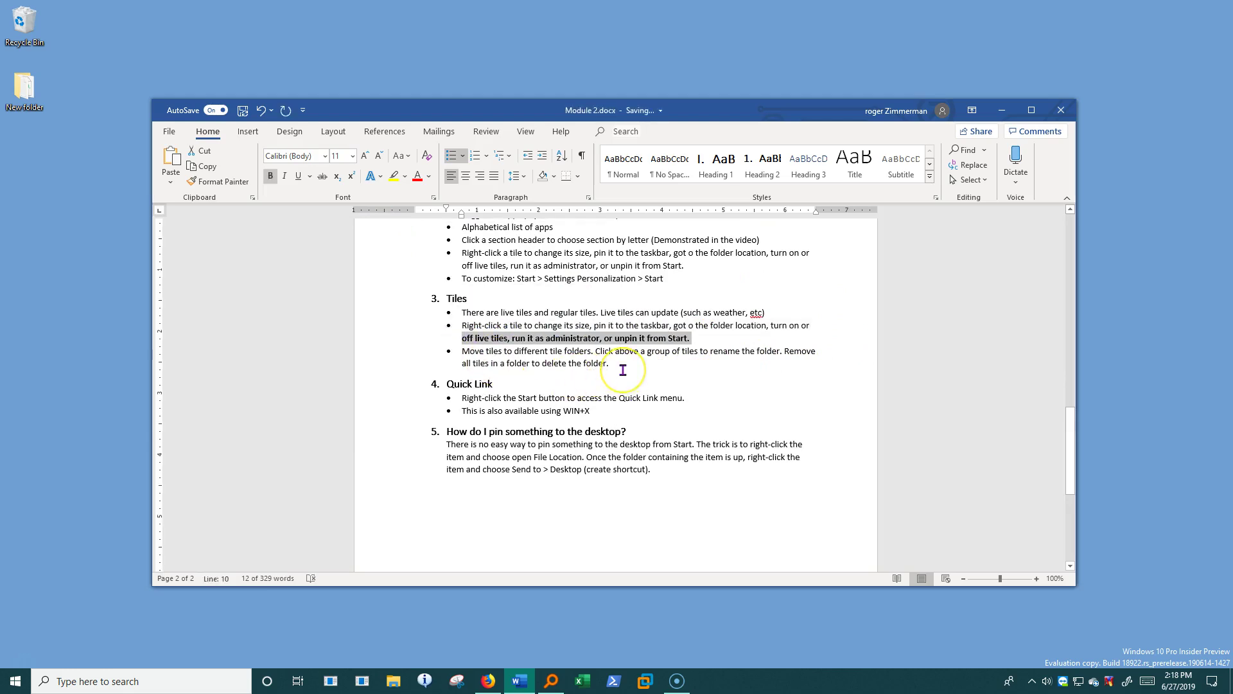
key("ctrl+b")
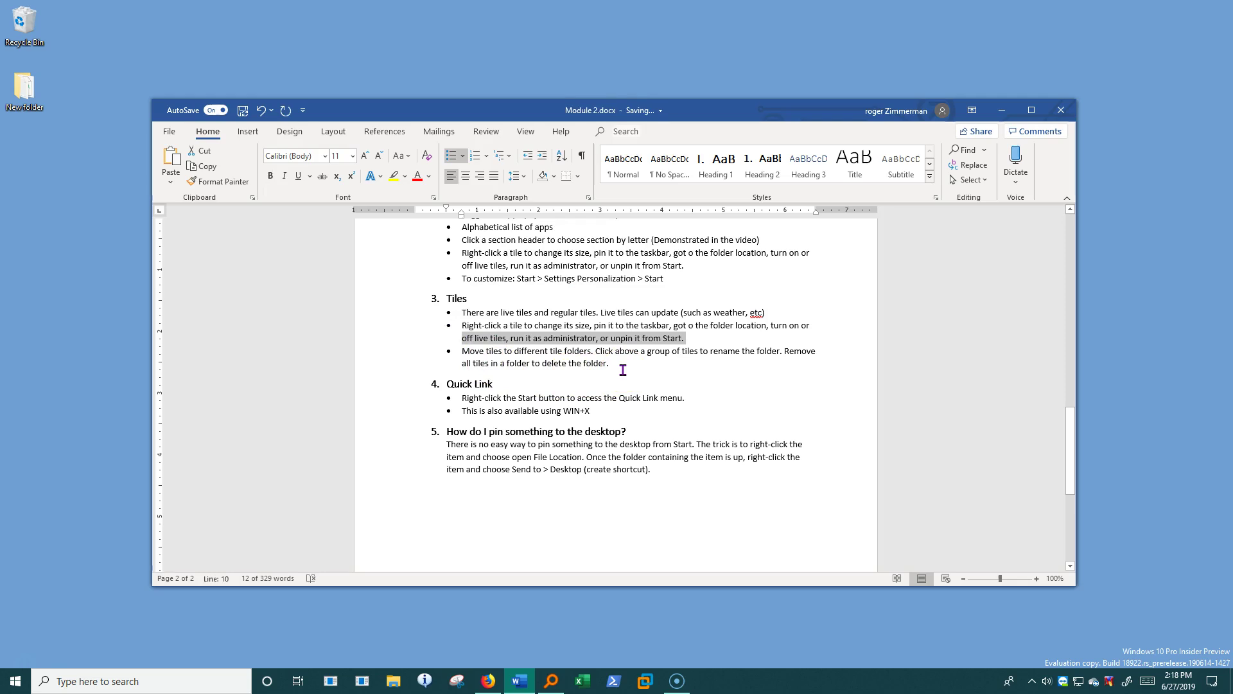
left_click(664, 369)
key("ctrl+i")
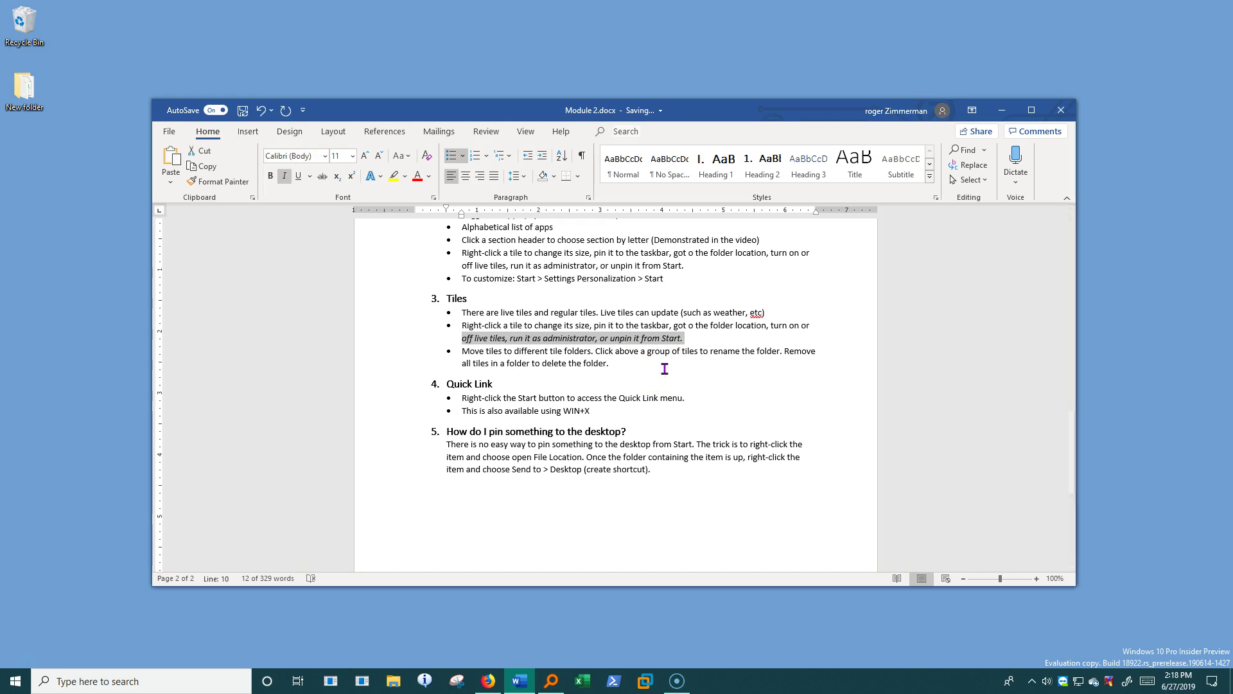
key("ctrl+i")
key("ctrl+p")
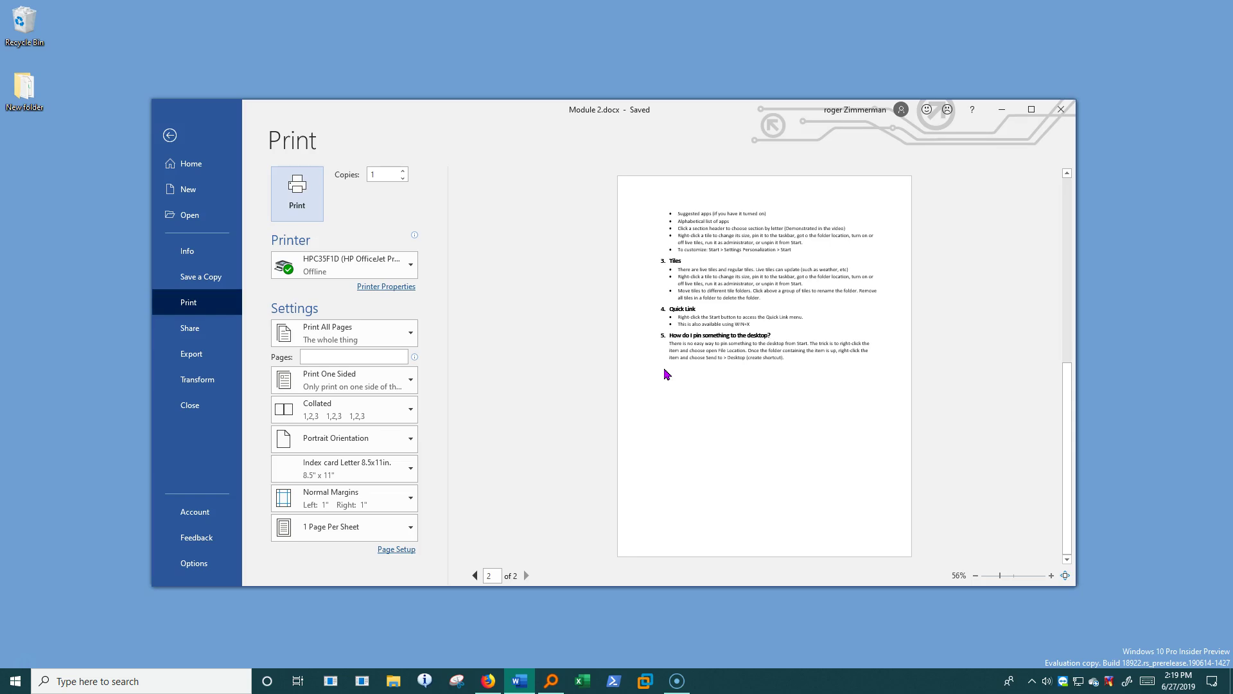
- Exit the Print backstage to the document and clear the selection in the second Tiles bullet
left_click(1064, 117)
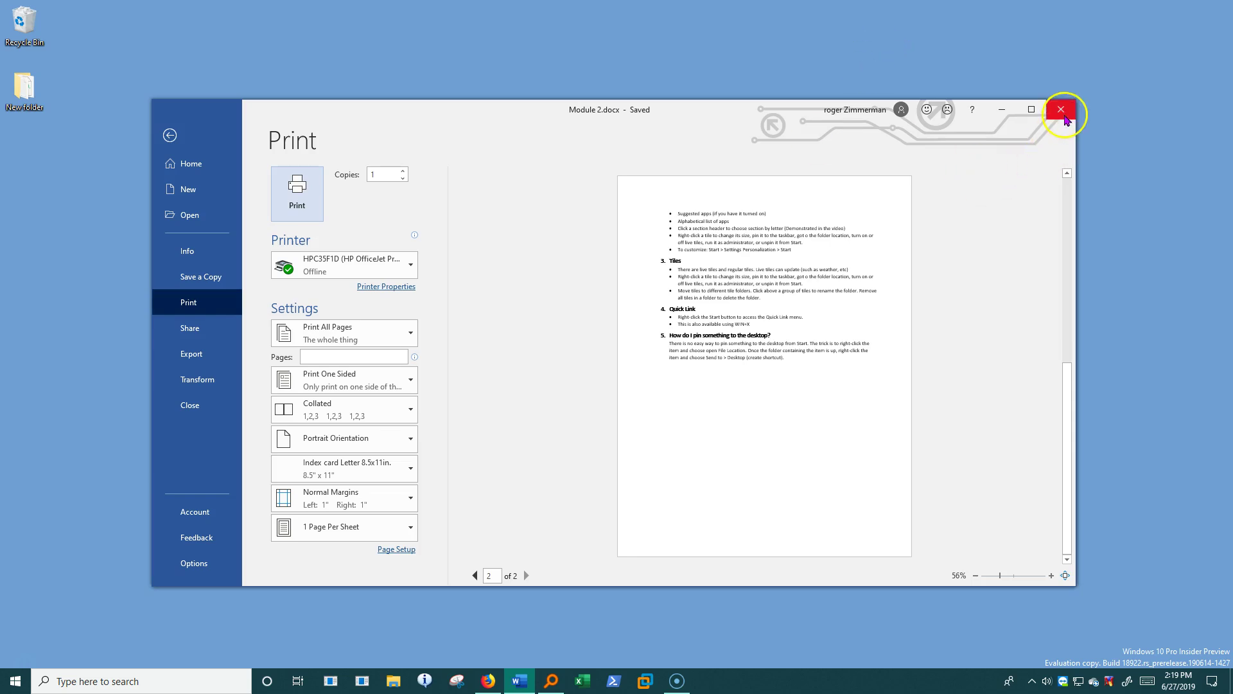
left_click(183, 136)
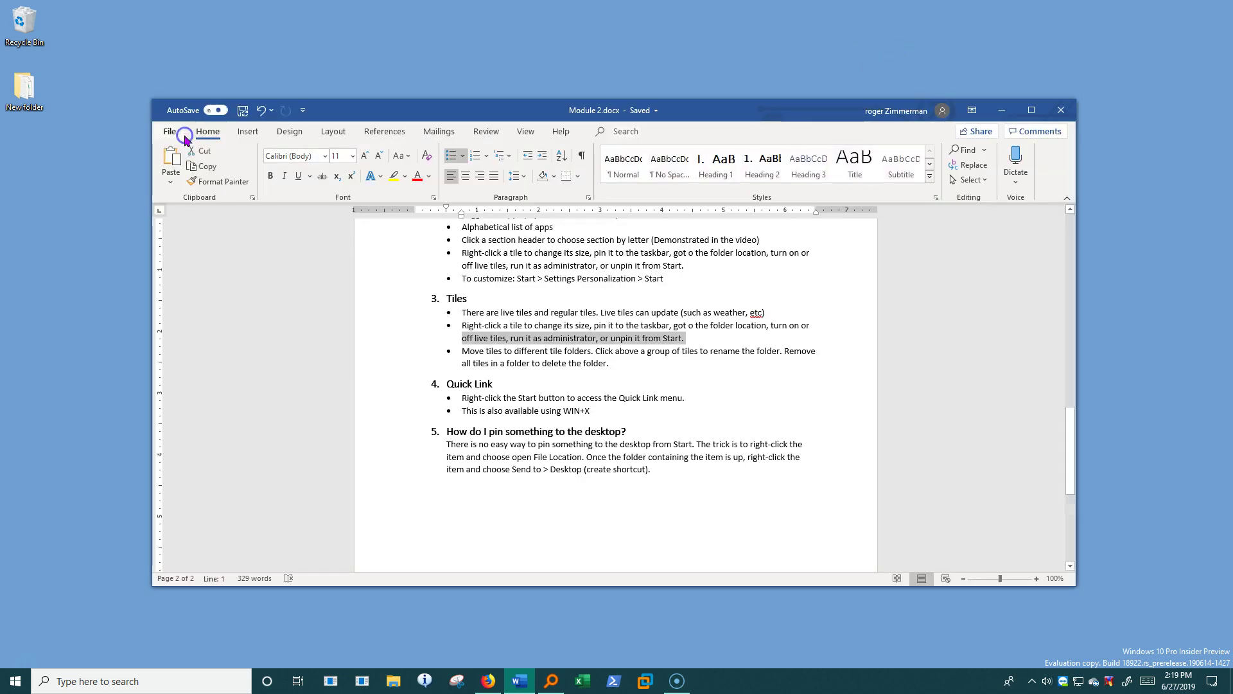
left_click(676, 477)
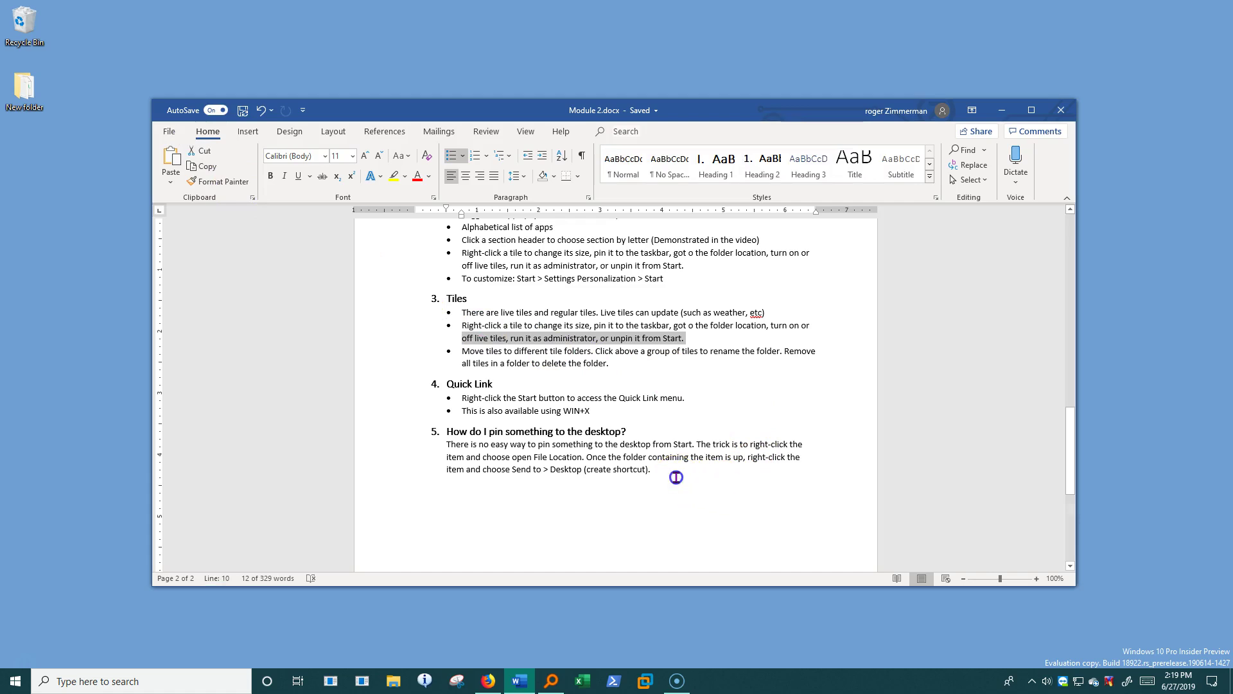
left_click(676, 477)
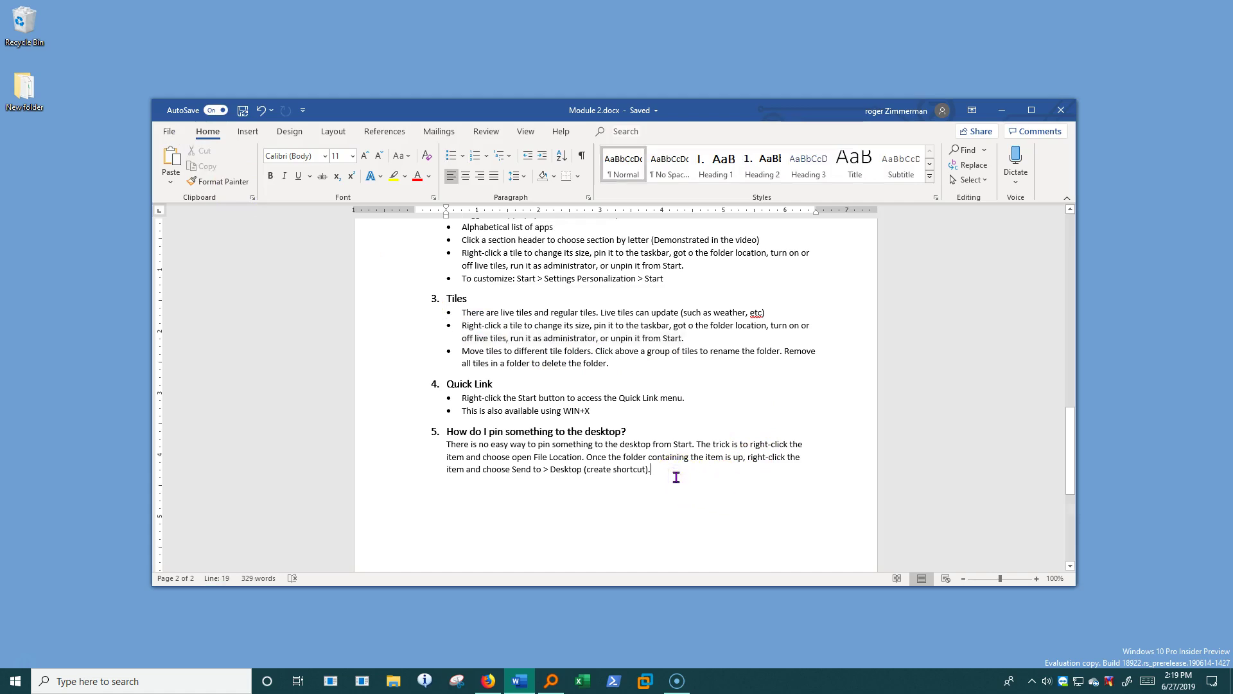